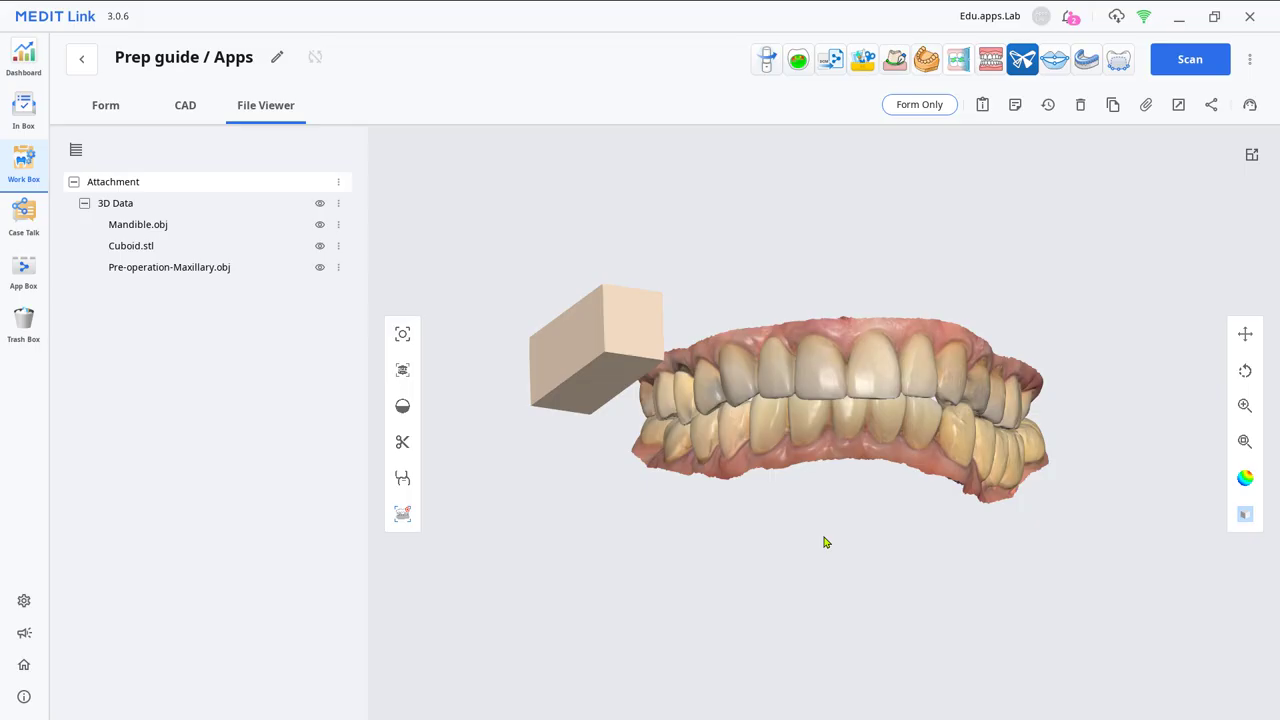
- Hide Mandible.obj and Cuboid.stl so only the pre-op maxillary scan shows, then launch Medit Splints
right_drag(825, 541, 829, 398)
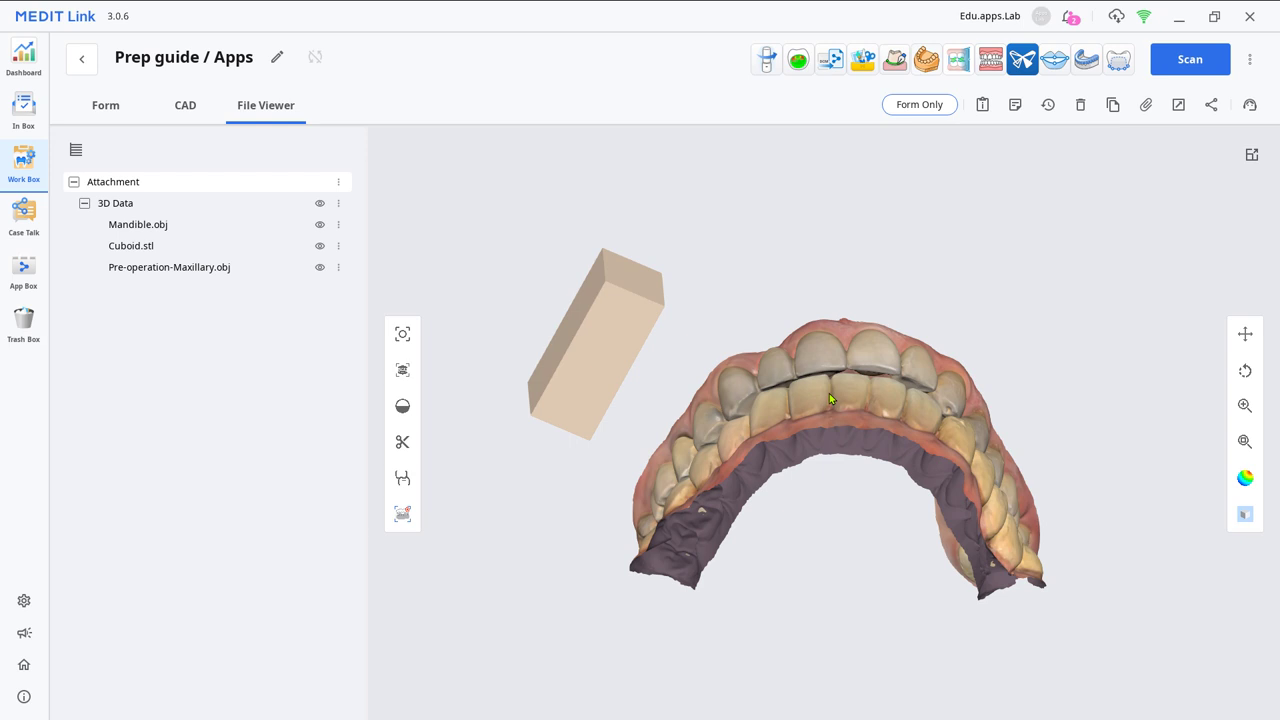
click(320, 225)
mouse_move(741, 546)
right_down()
mouse_move(848, 483)
mouse_move(837, 437)
mouse_move(849, 506)
mouse_move(826, 554)
right_up()
scroll(837, 437, up, 2)
scroll(843, 432, up, 3)
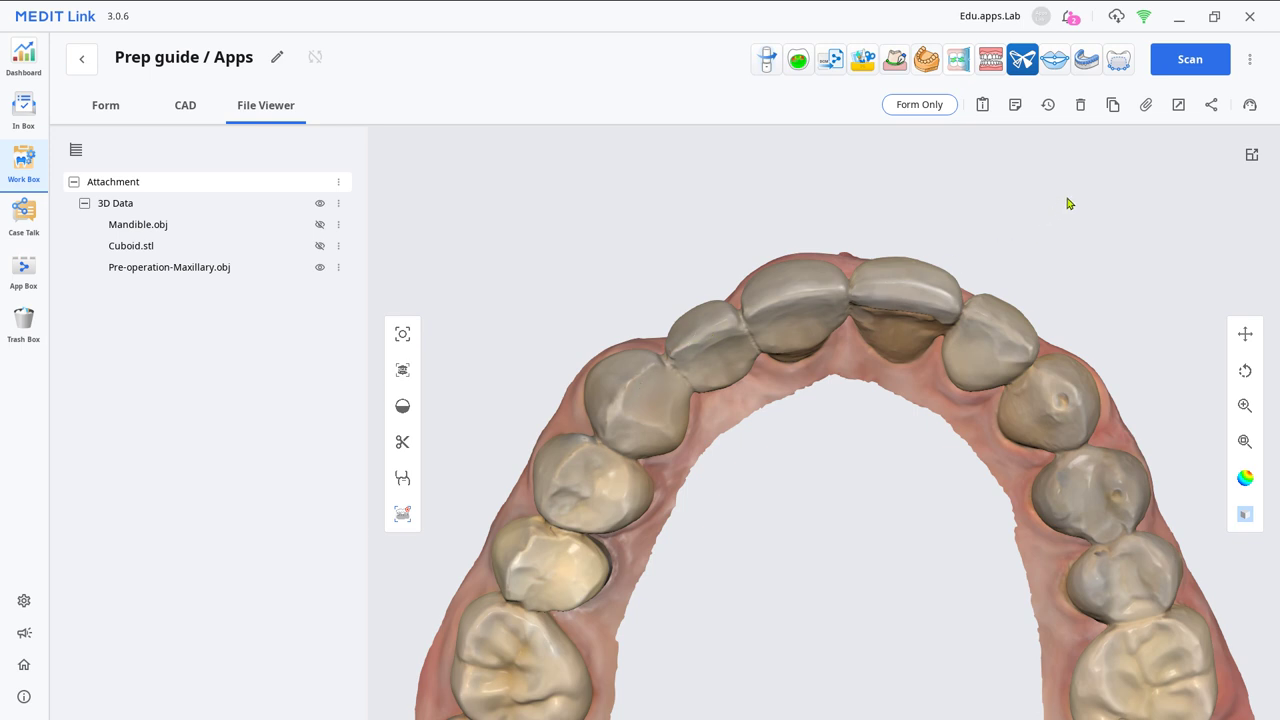
click(1084, 60)
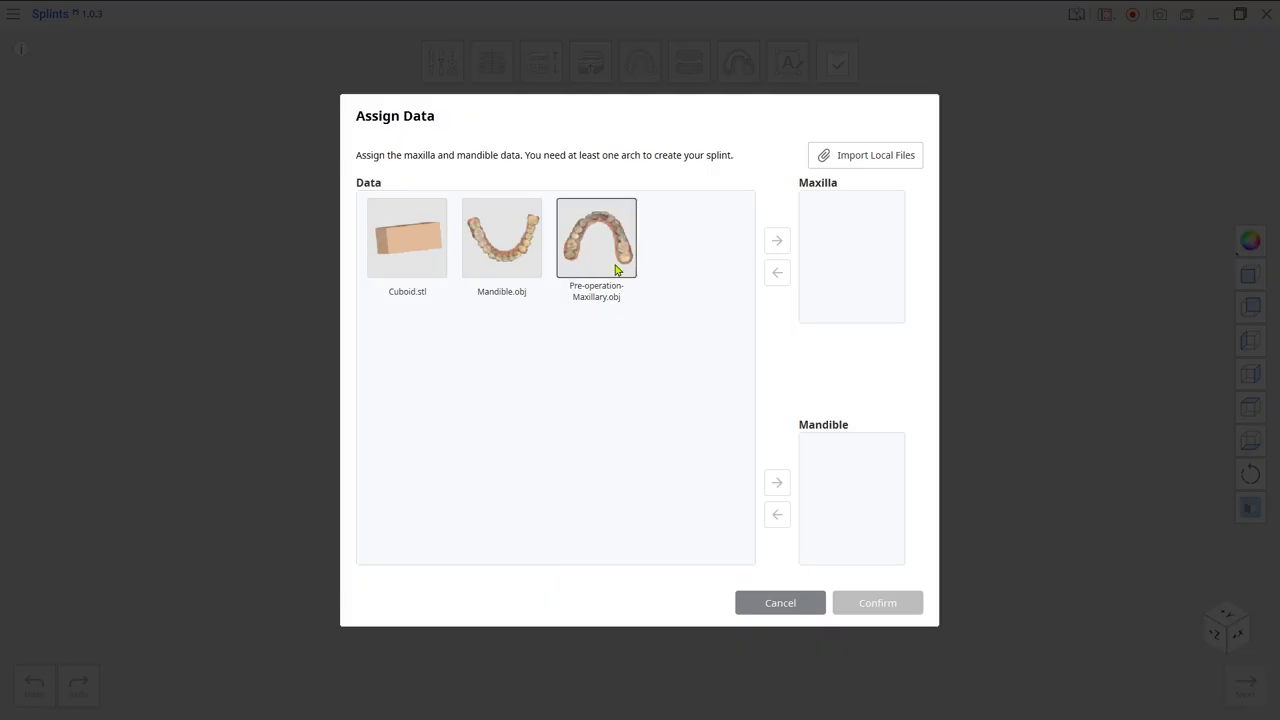
- Assign Pre-operation-Maxillary as maxilla and Mandible.obj as mandible, with a manual maxillary splint
click(617, 270)
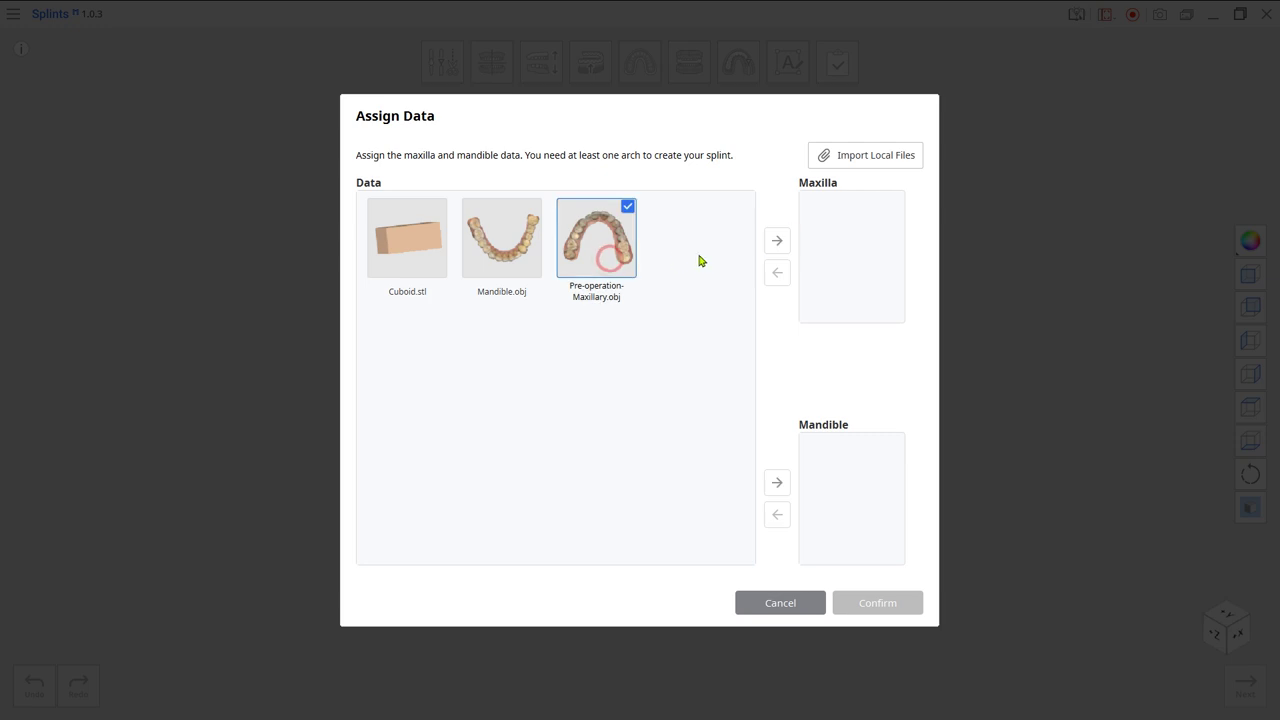
click(777, 241)
click(500, 275)
click(777, 482)
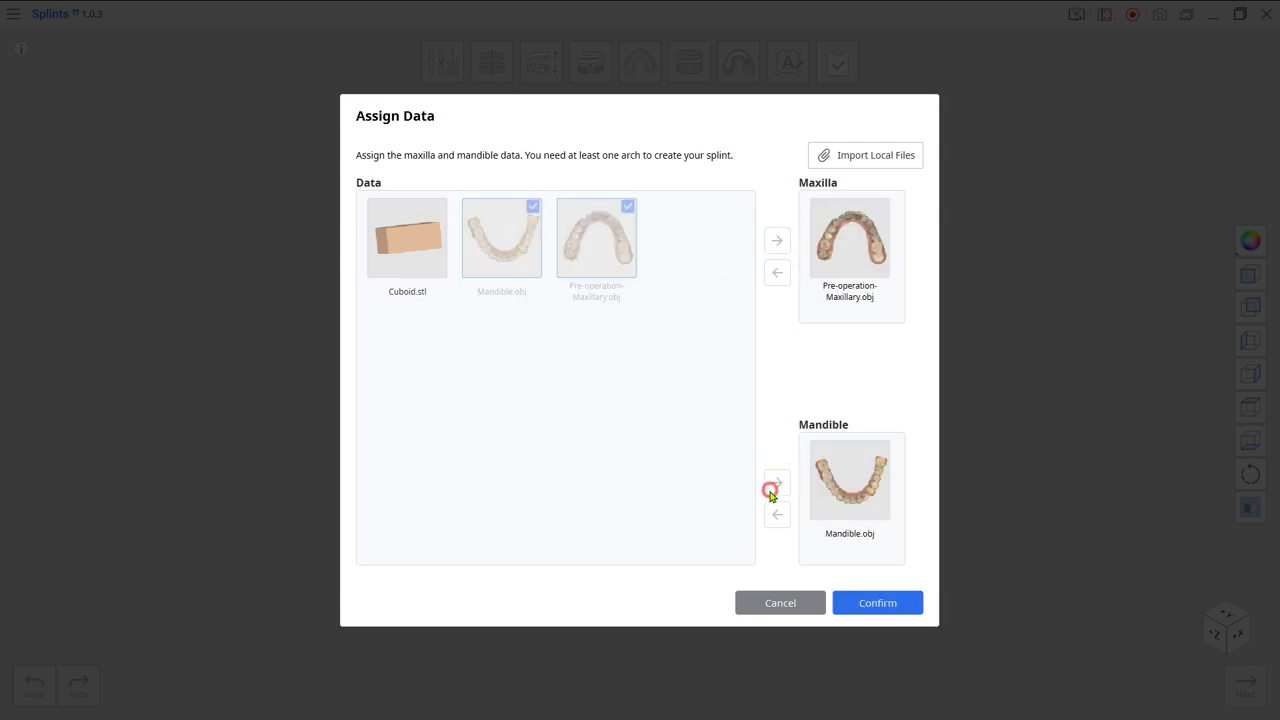
click(874, 605)
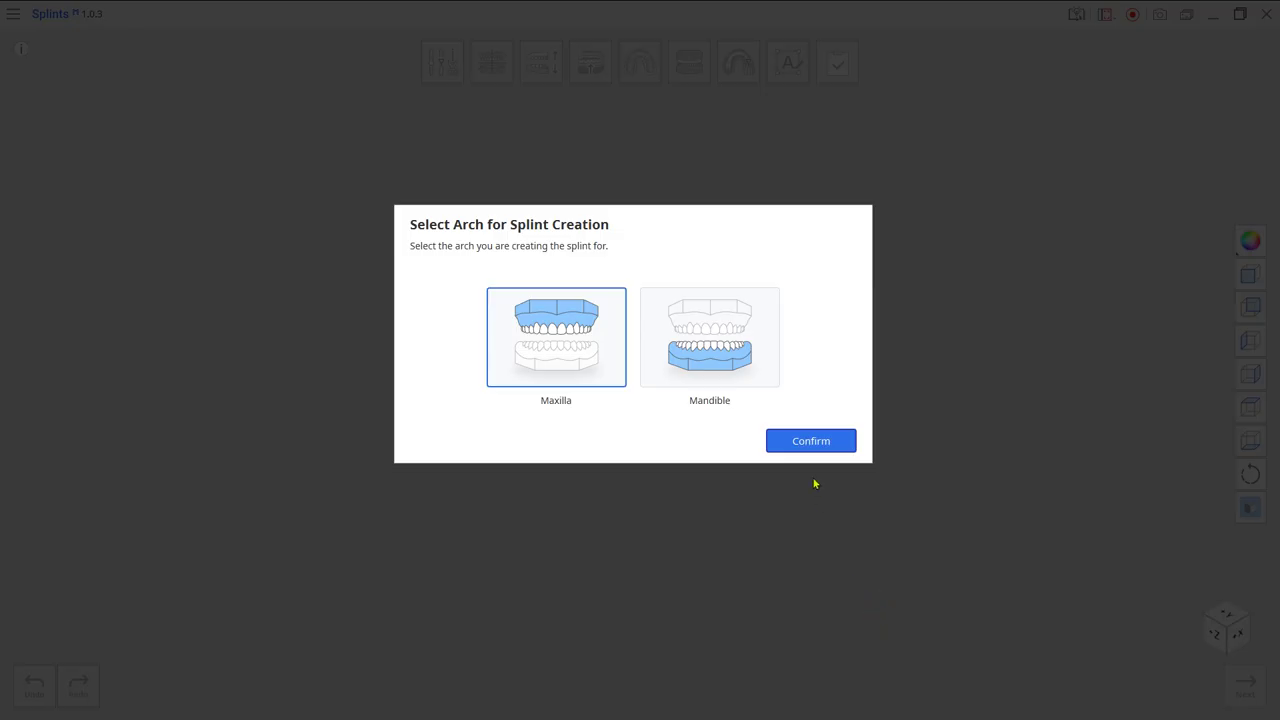
click(813, 448)
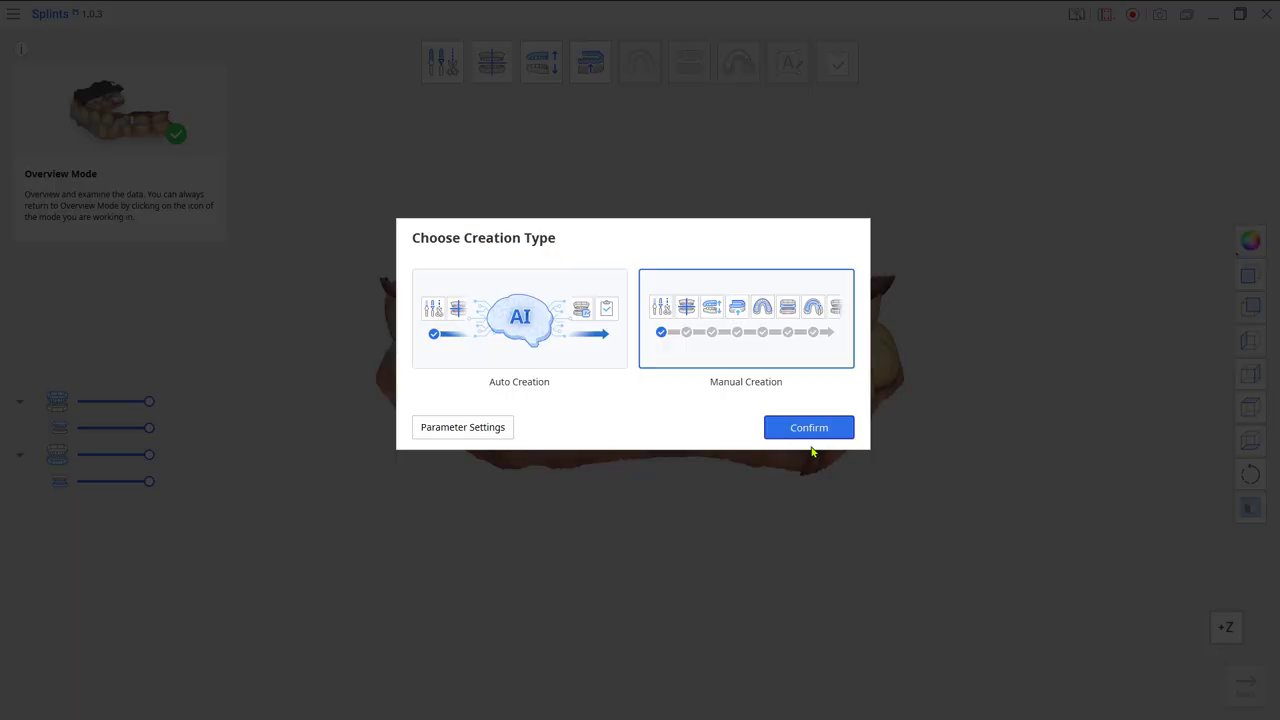
click(809, 438)
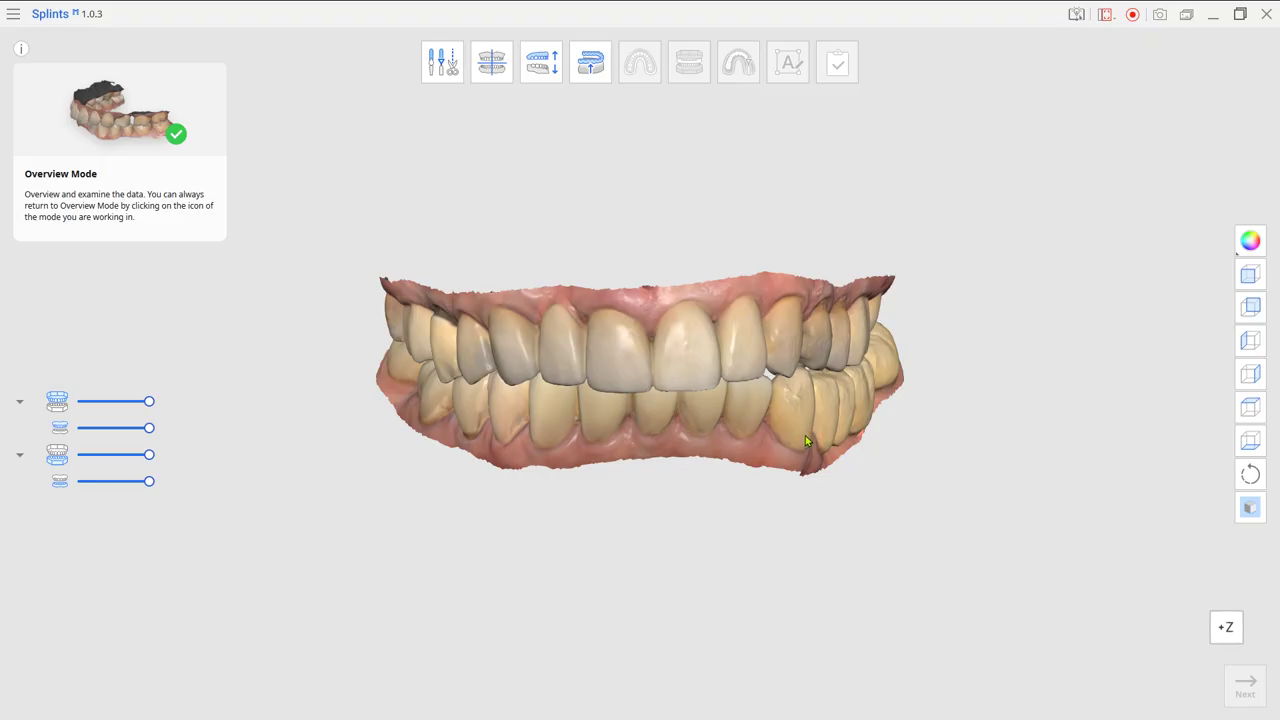
- Align to the occlusal plane and close the bite to 0.5 mm antagonist distance, 4.6 mm opening
click(491, 76)
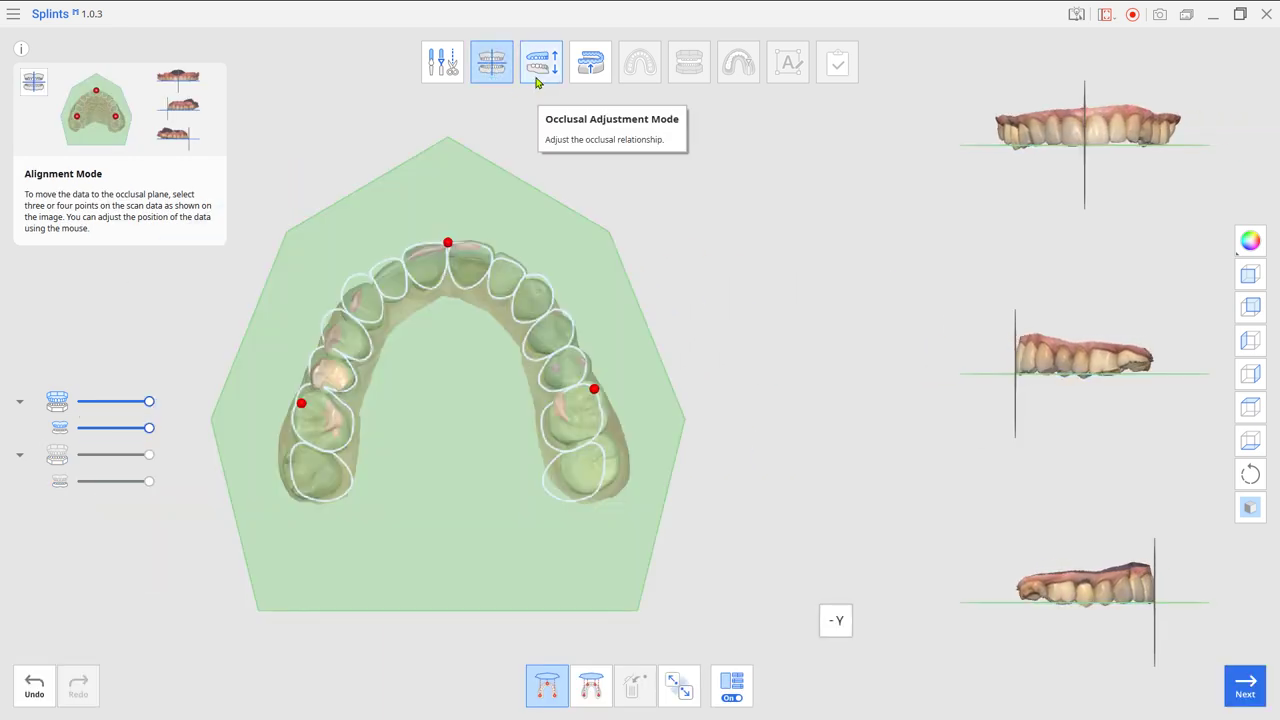
click(536, 82)
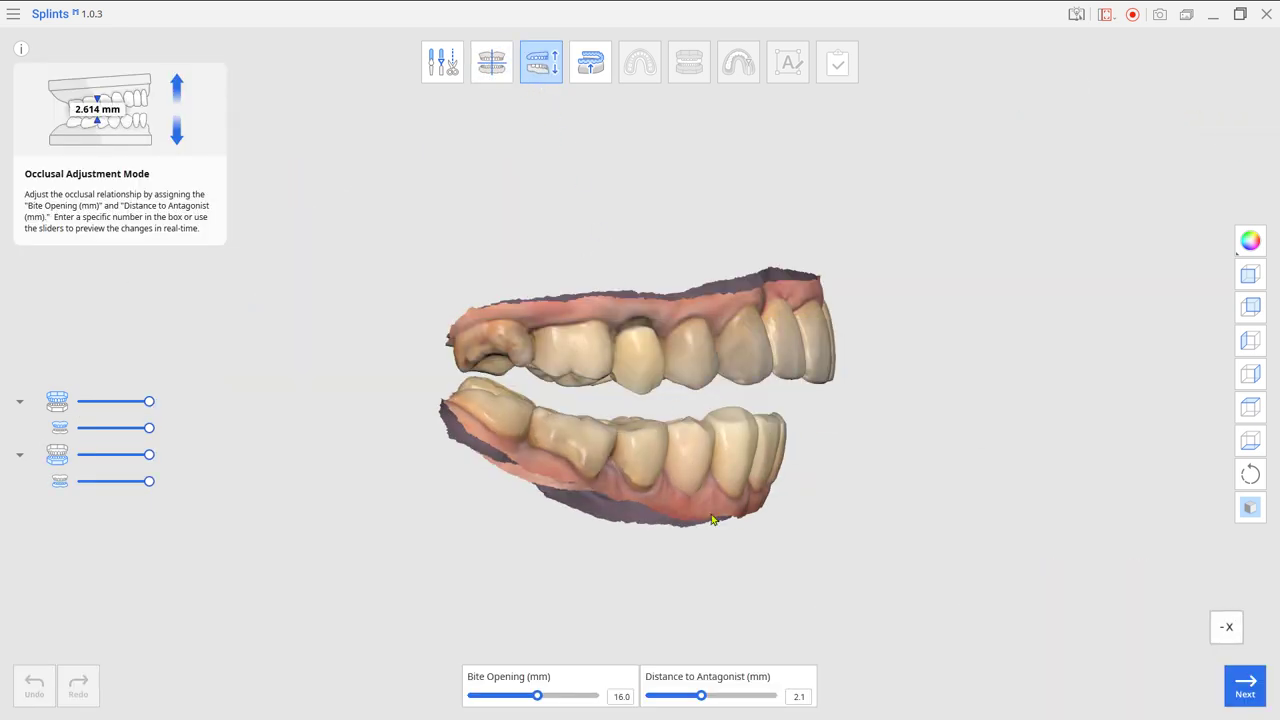
mouse_move(722, 525)
right_down()
mouse_move(680, 330)
mouse_move(698, 508)
right_up()
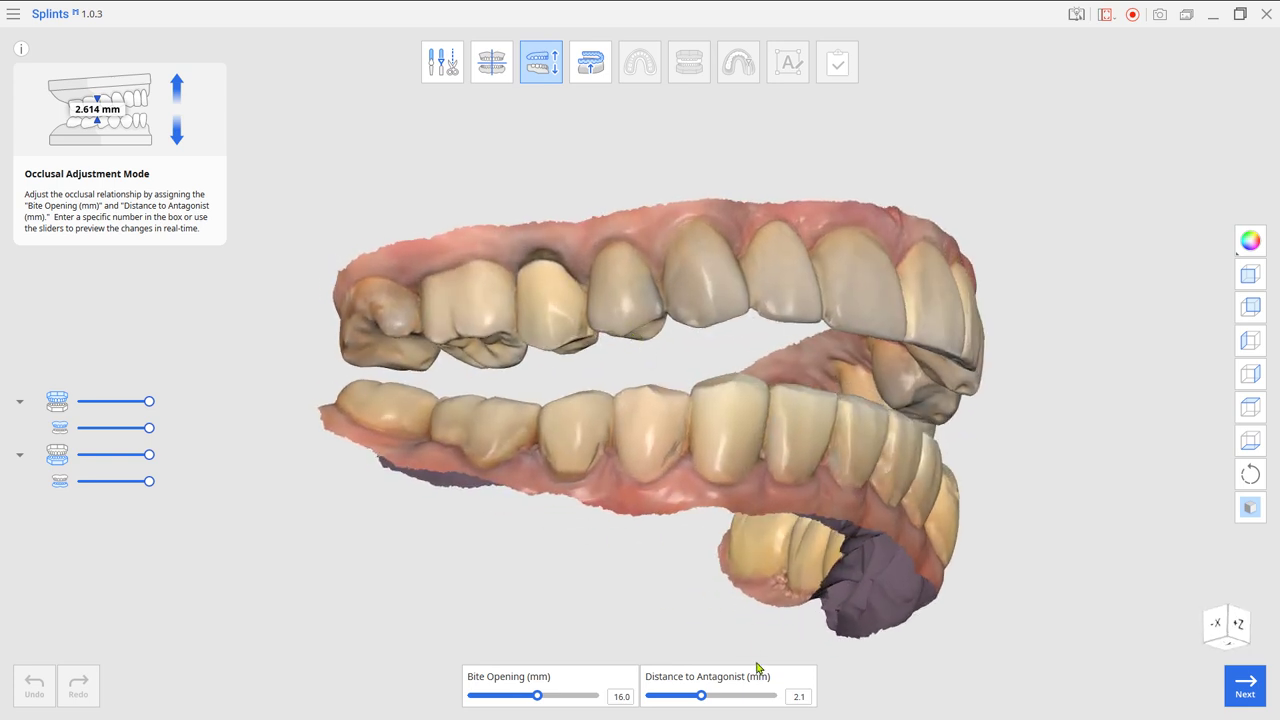
drag(702, 700, 667, 700)
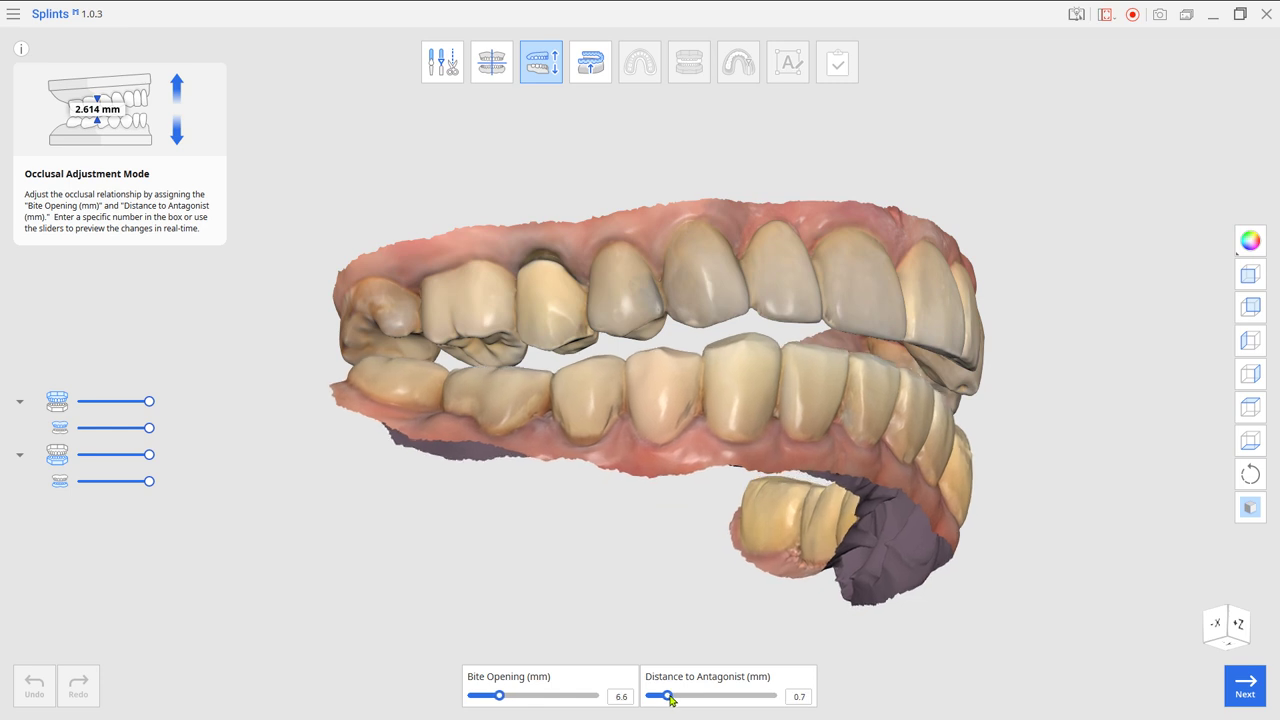
mouse_move(686, 583)
right_down()
mouse_move(660, 474)
mouse_move(668, 560)
mouse_move(697, 594)
mouse_move(709, 572)
right_up()
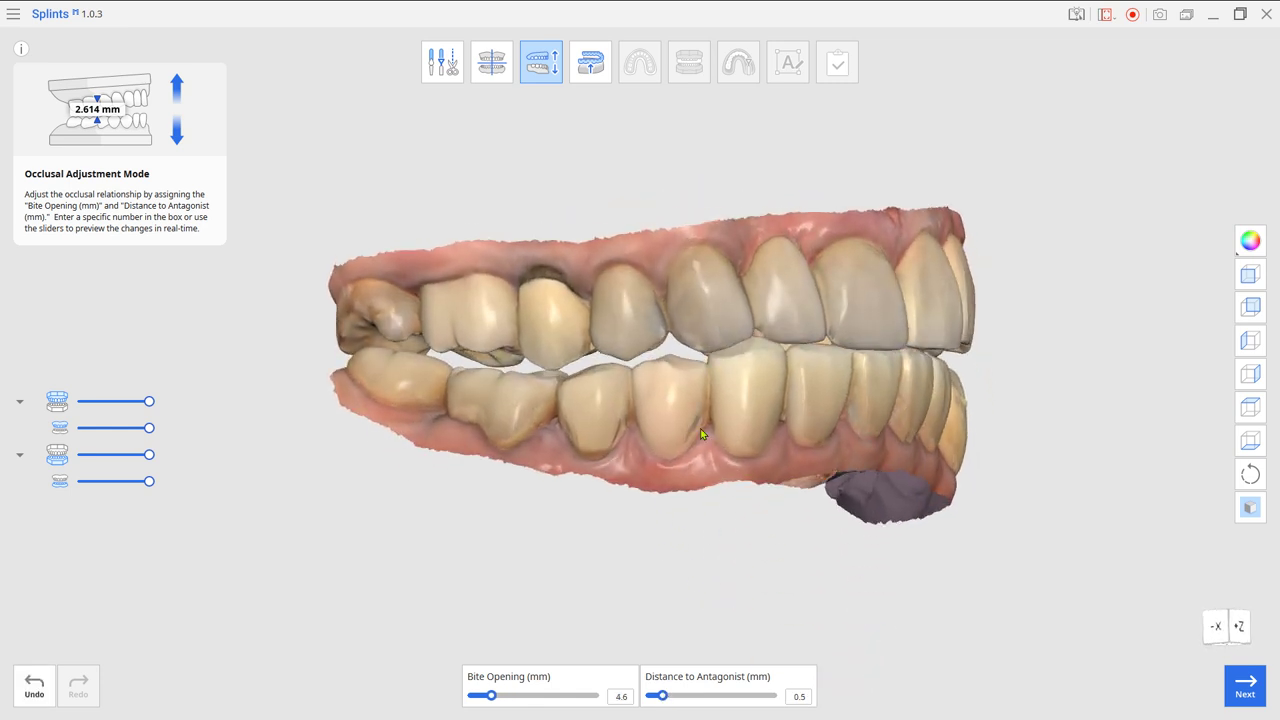
- Set the insertion direction to the current viewpoint and generate the inner surface at retention 1.00
click(594, 85)
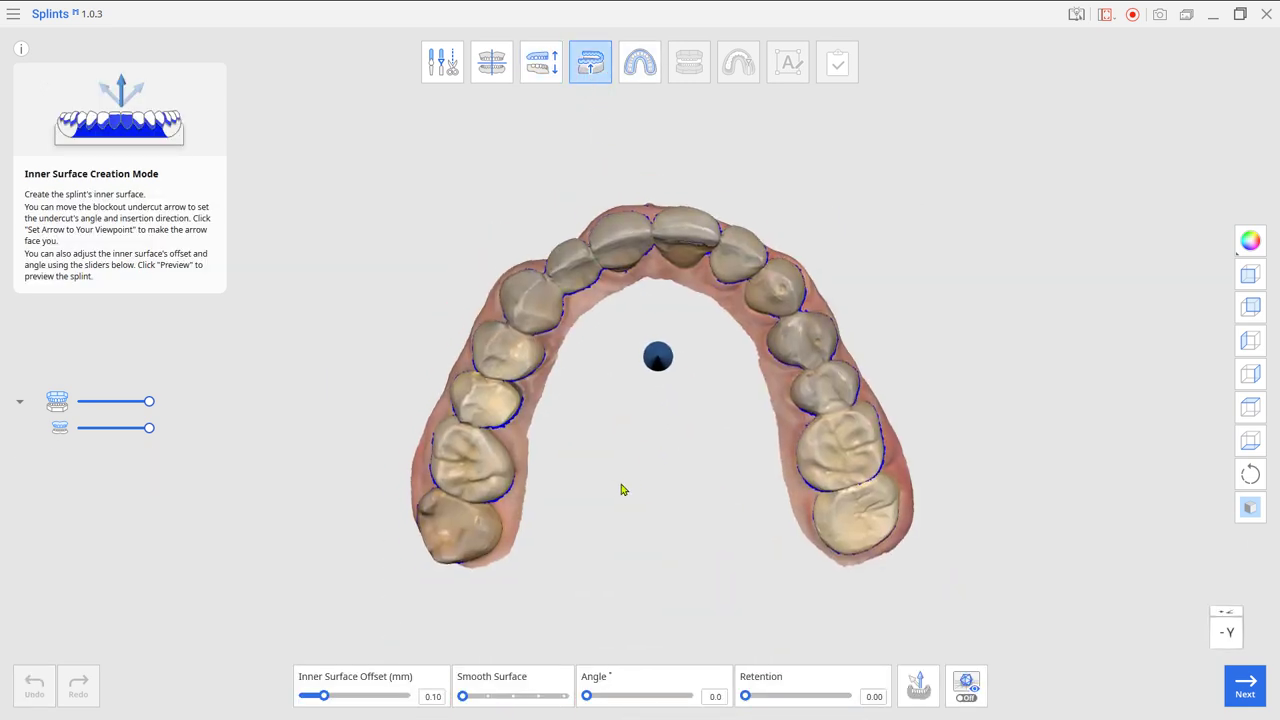
click(924, 698)
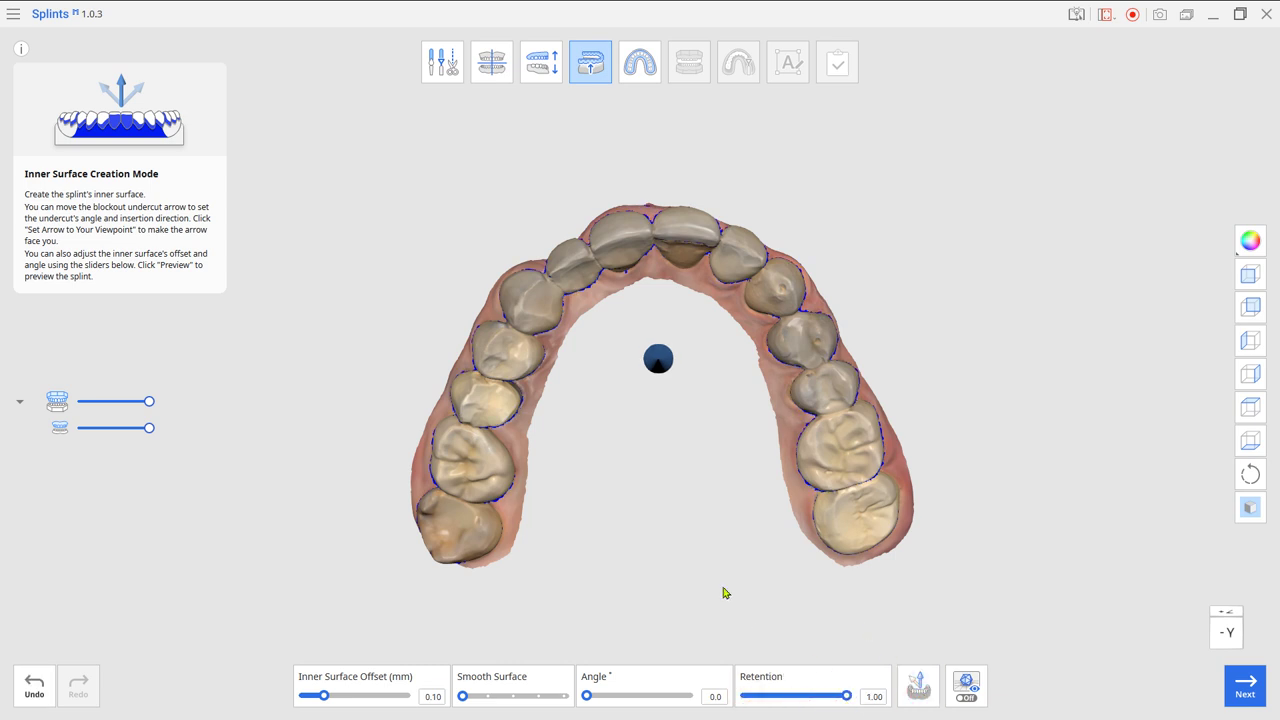
click(643, 82)
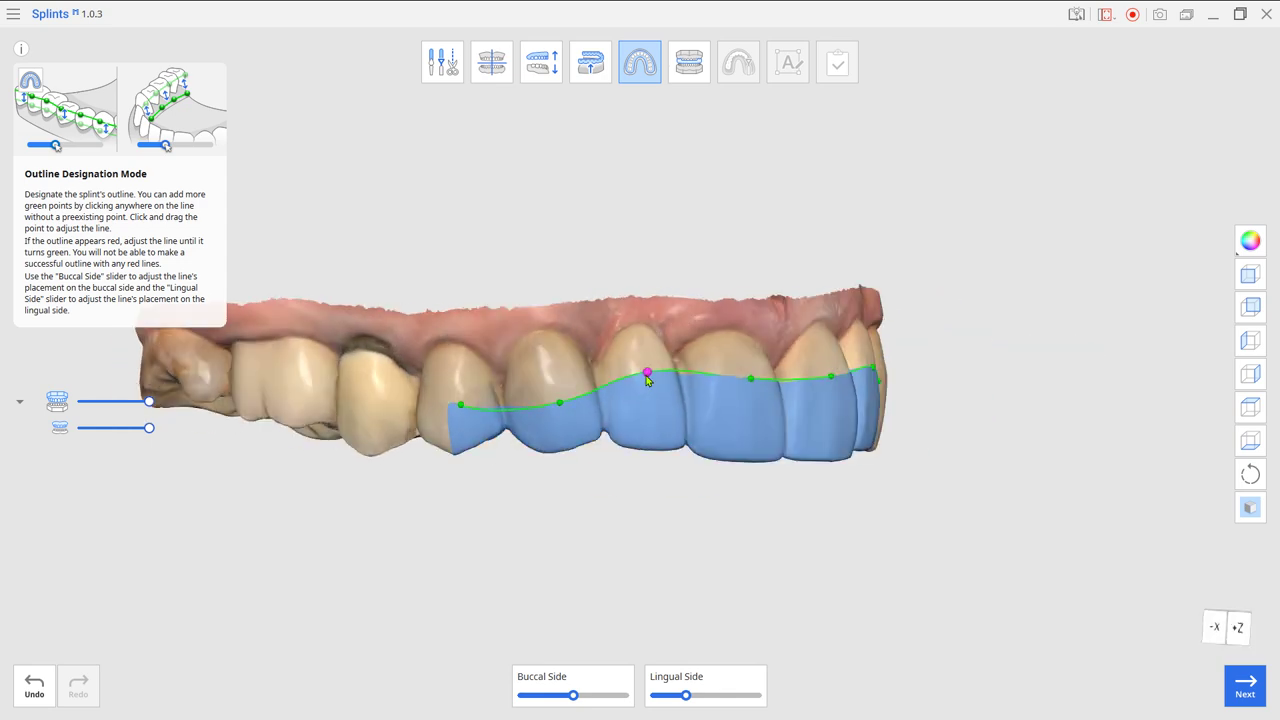
- Check the green outline around the front teeth and generate the 1.90 mm outer surface
right_drag(555, 379, 636, 418)
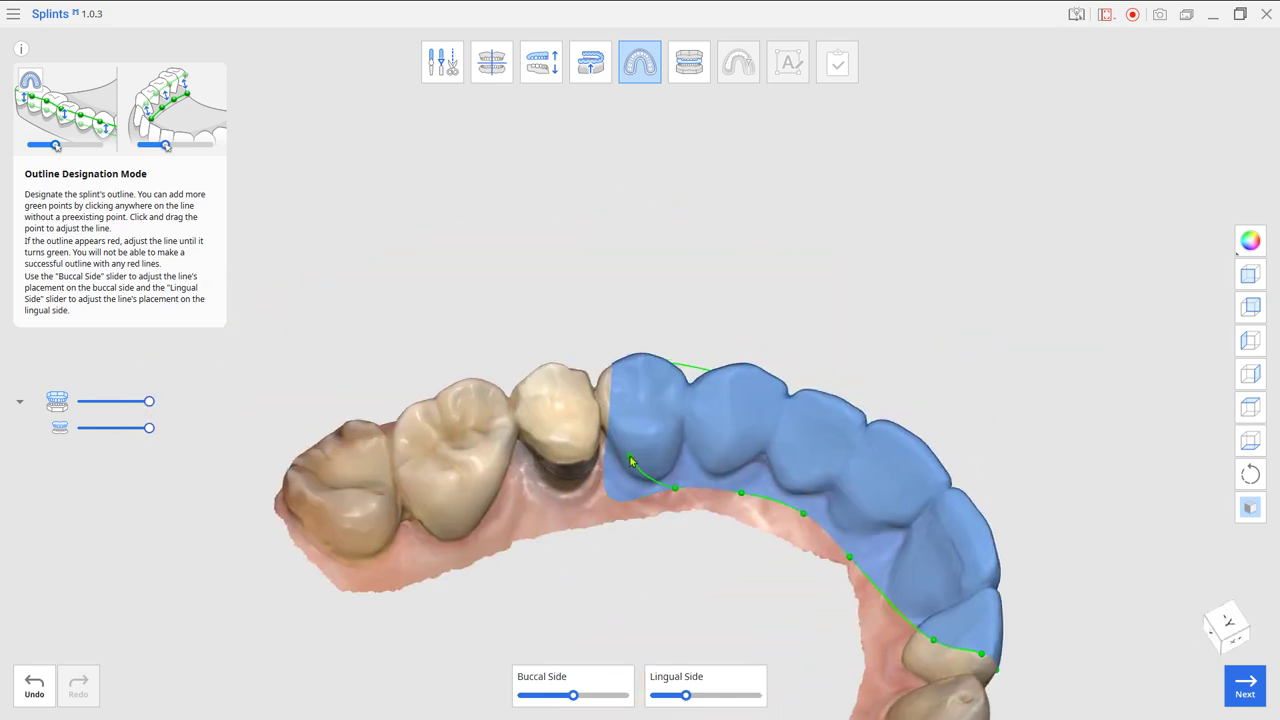
mouse_move(617, 390)
right_down()
mouse_move(877, 545)
mouse_move(651, 561)
mouse_move(740, 395)
mouse_move(689, 509)
mouse_move(1168, 675)
mouse_move(785, 400)
right_up()
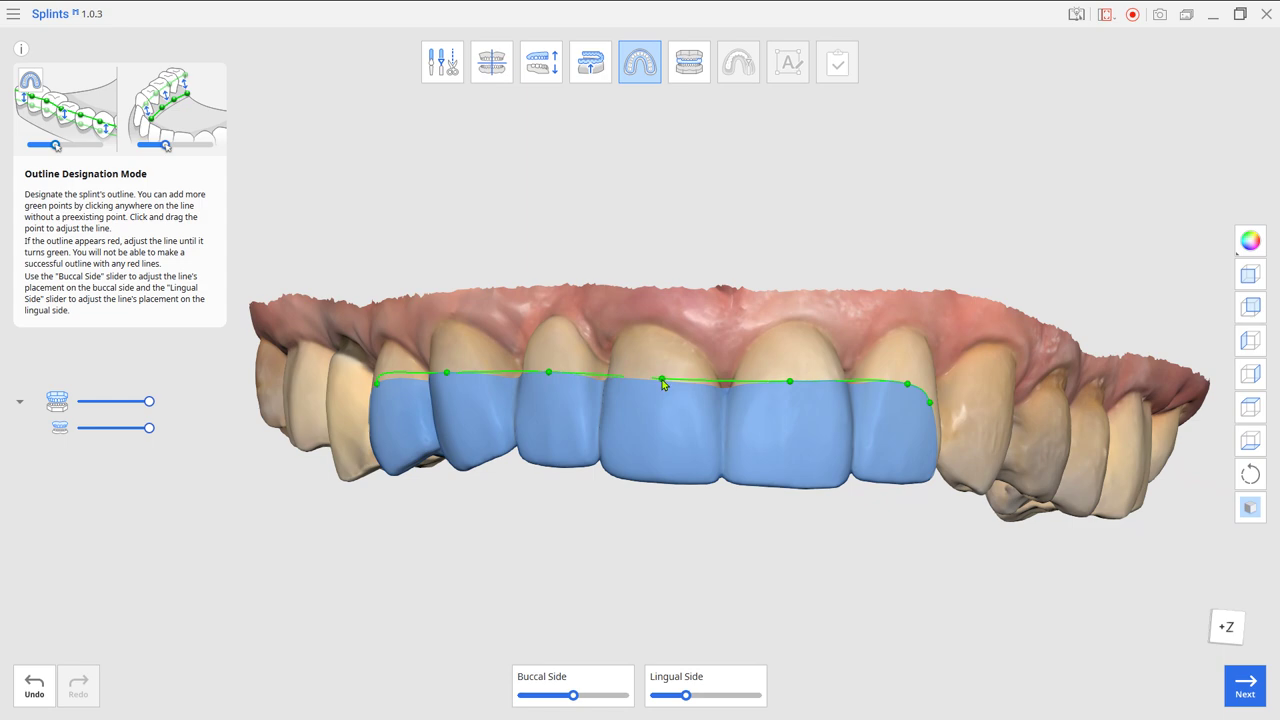
right_drag(662, 384, 672, 220)
click(687, 66)
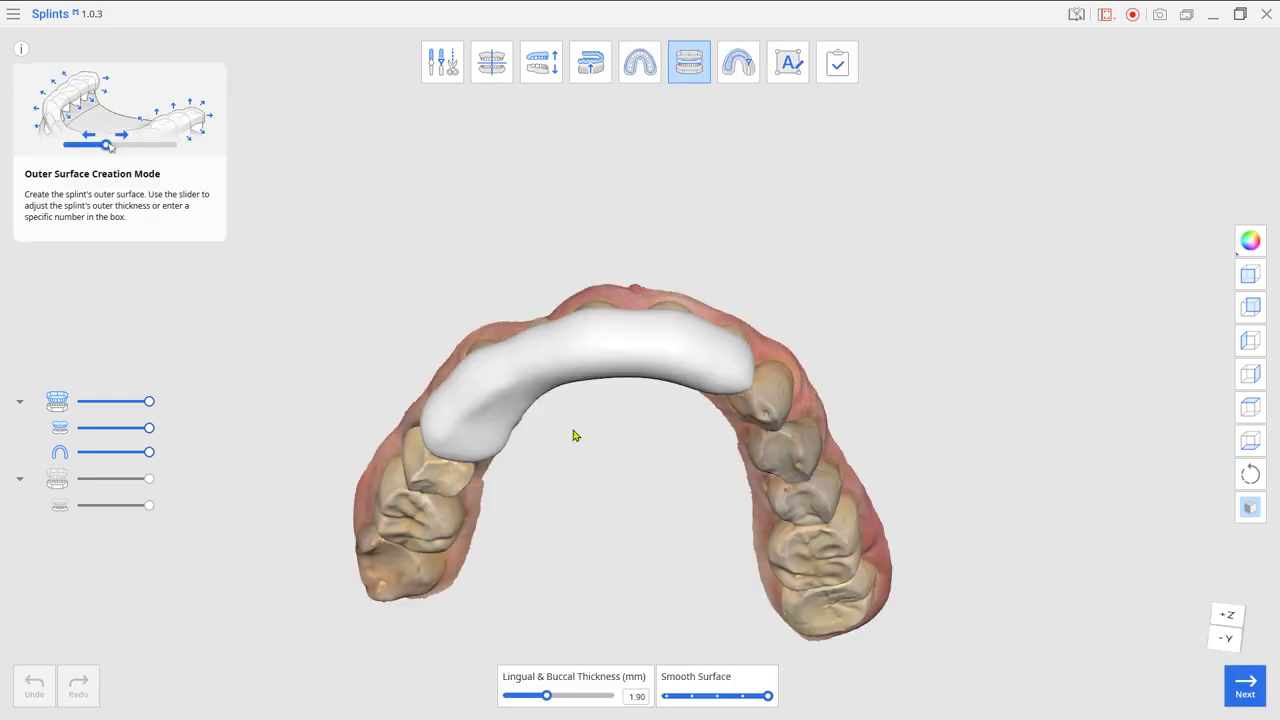
- Make the splint translucent, view it from the front, and complete and save the design
drag(149, 451, 97, 452)
right_drag(671, 503, 617, 479)
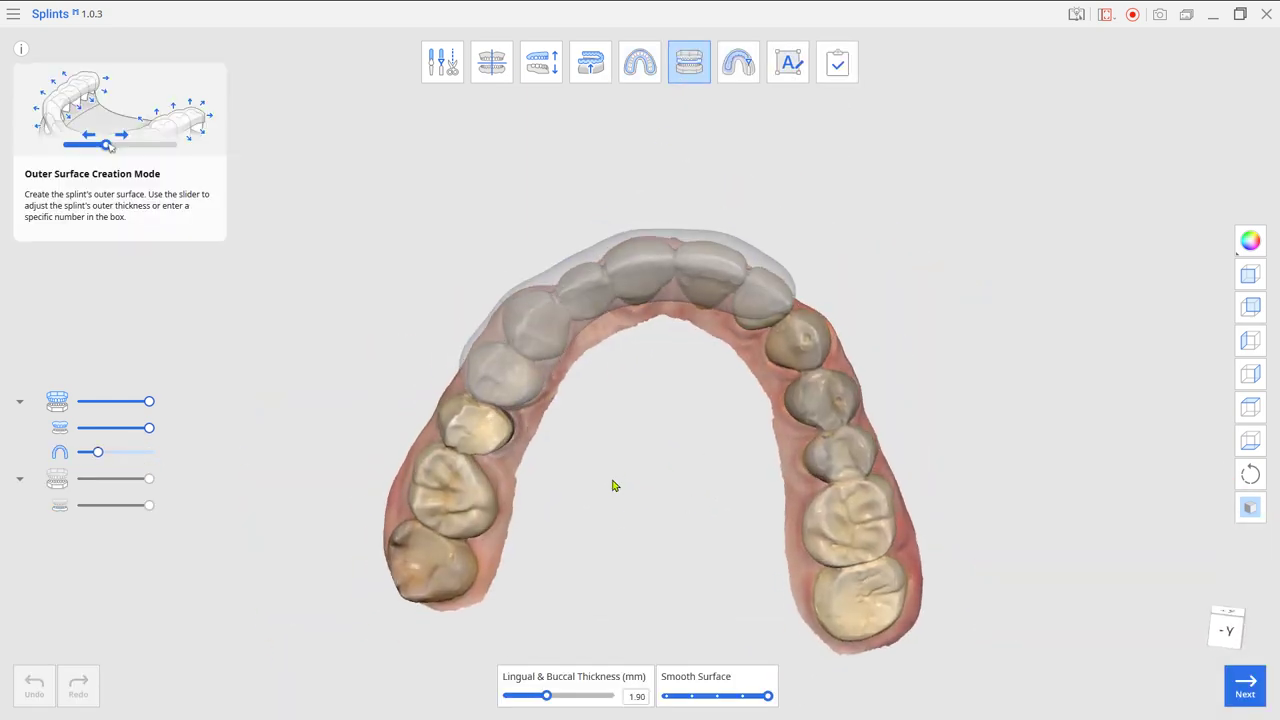
scroll(613, 485, up, 3)
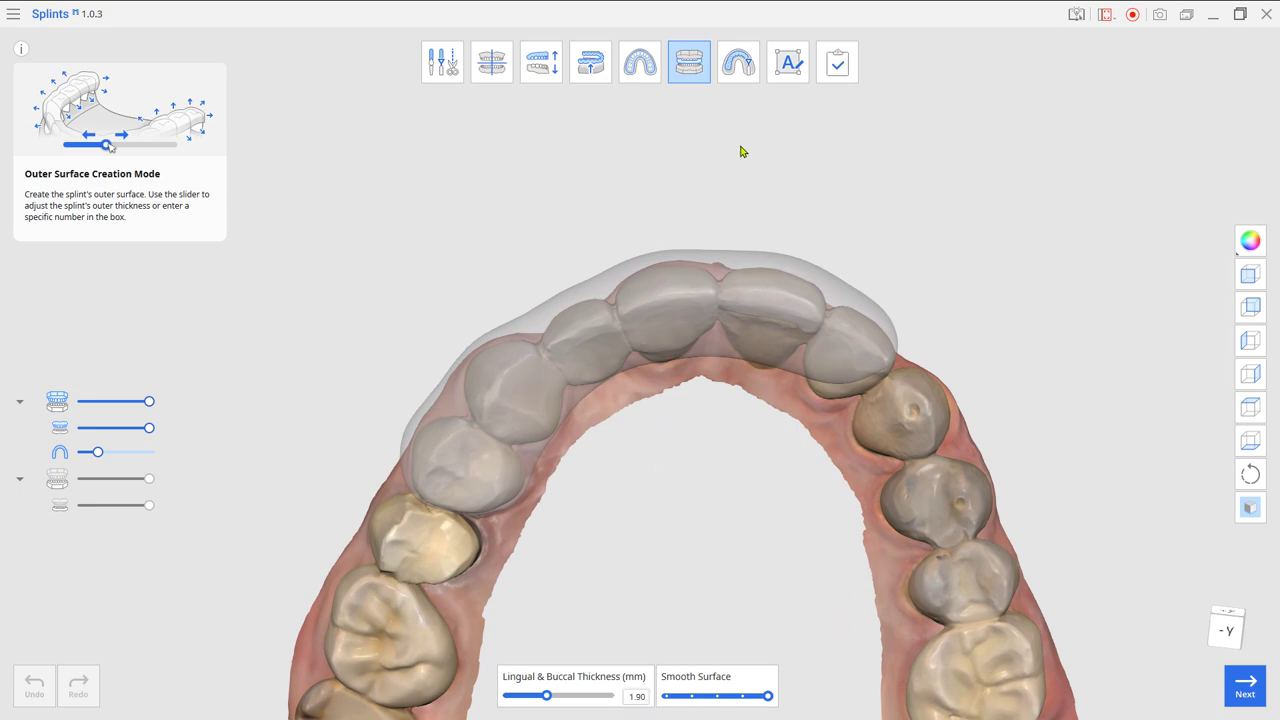
mouse_move(742, 151)
right_down()
mouse_move(817, 523)
mouse_move(711, 540)
mouse_move(740, 331)
mouse_move(658, 516)
right_up()
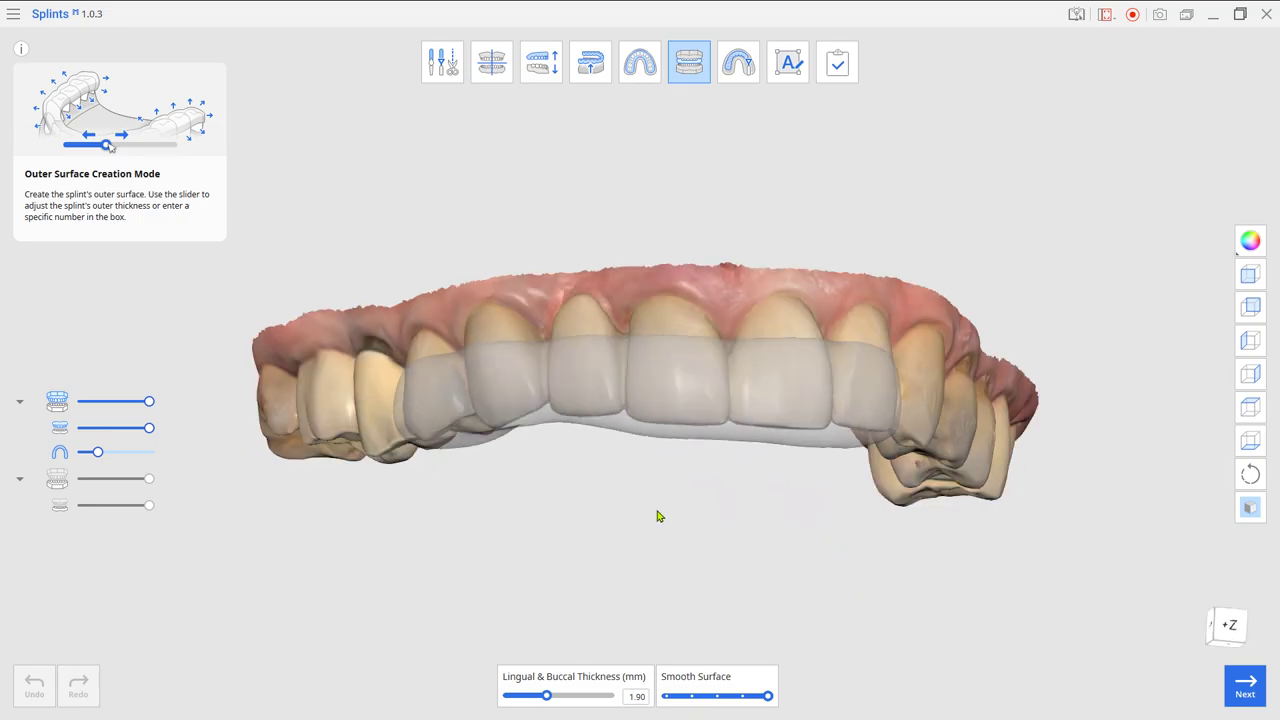
click(840, 80)
click(765, 388)
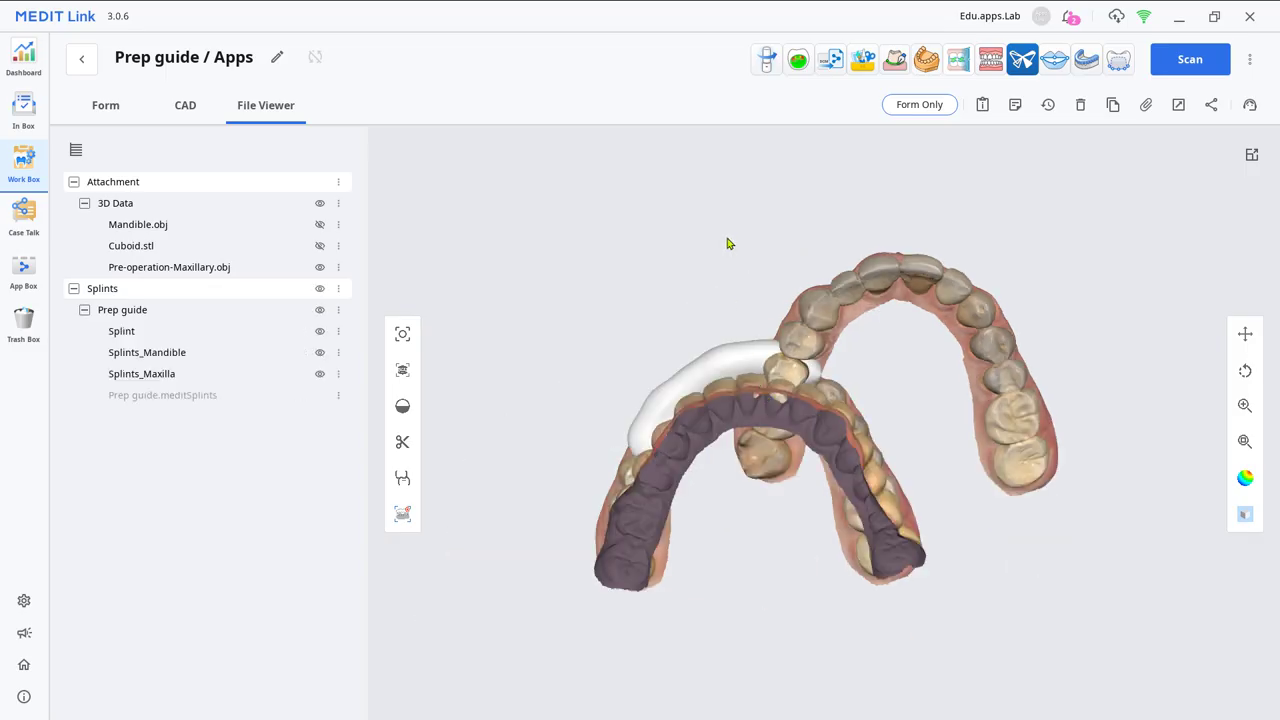
- Hide the 3D Data models so only the splint models show, then launch Medit Design
click(320, 203)
mouse_move(706, 291)
right_down()
mouse_move(735, 464)
mouse_move(995, 526)
mouse_move(960, 554)
mouse_move(1078, 399)
right_up()
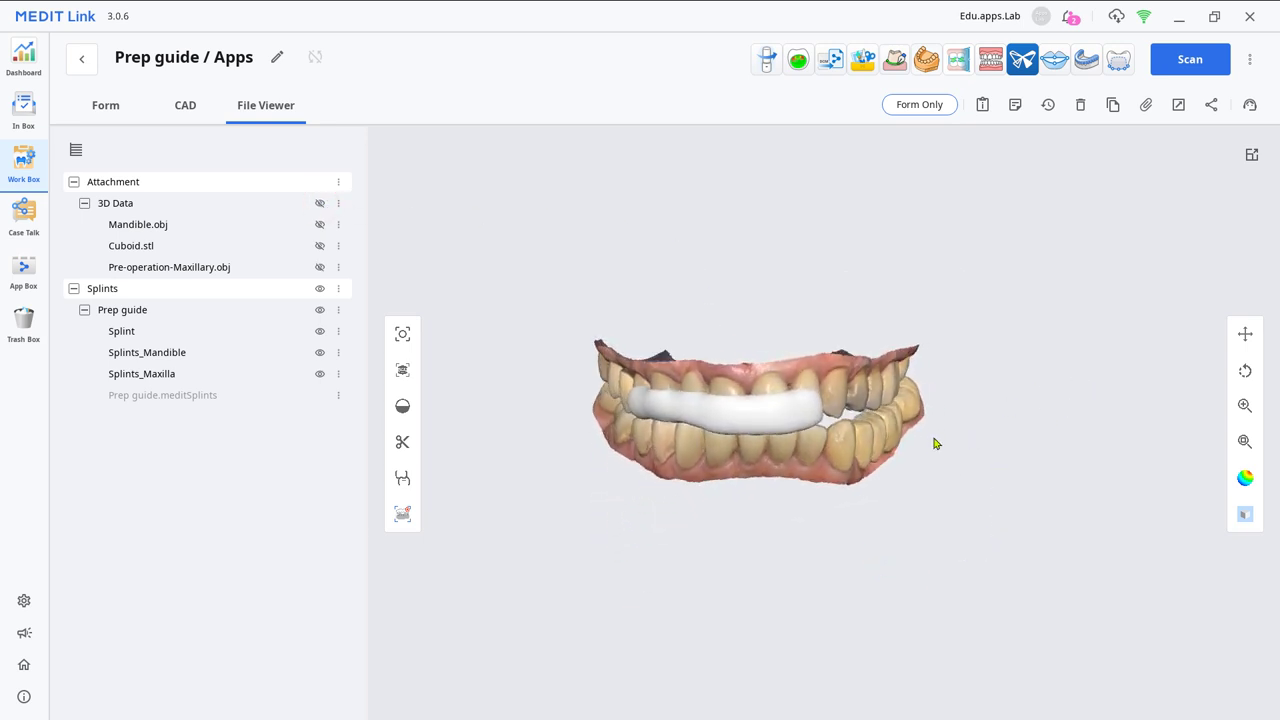
click(860, 70)
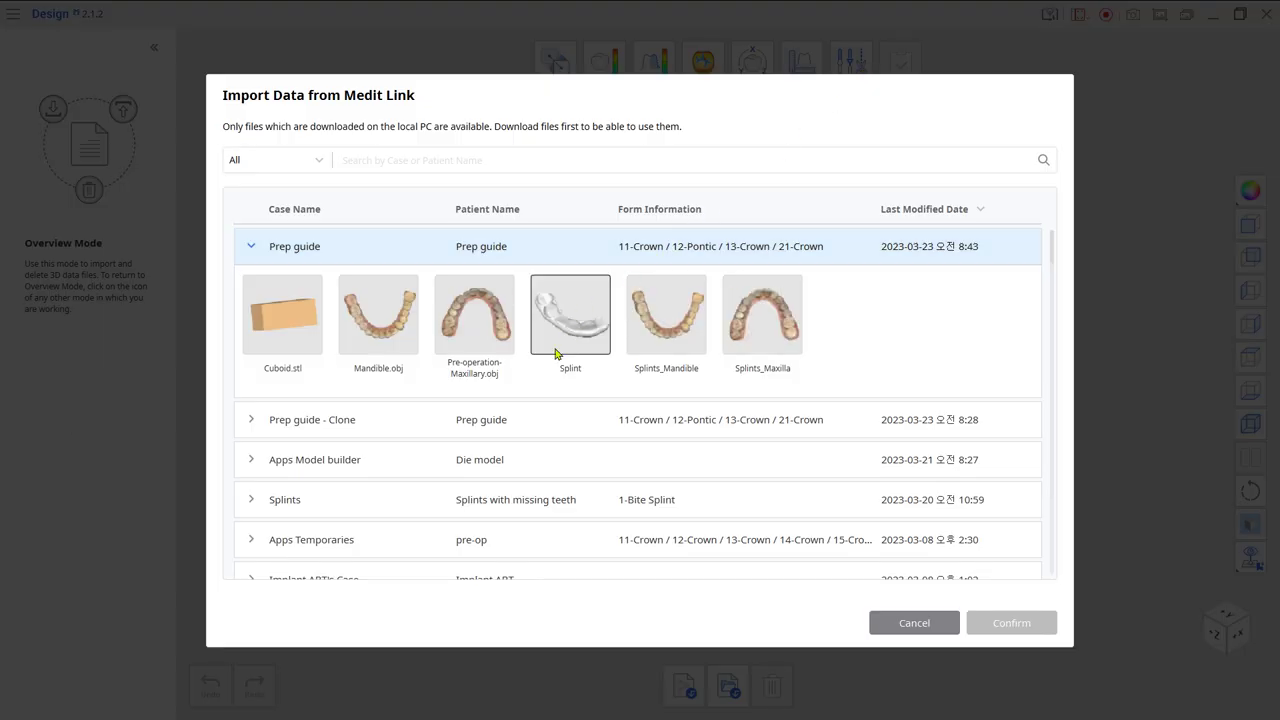
- Import Cuboid, Splint and both splint arches in monochrome colour, with Splints_Mandible hidden
click(559, 332)
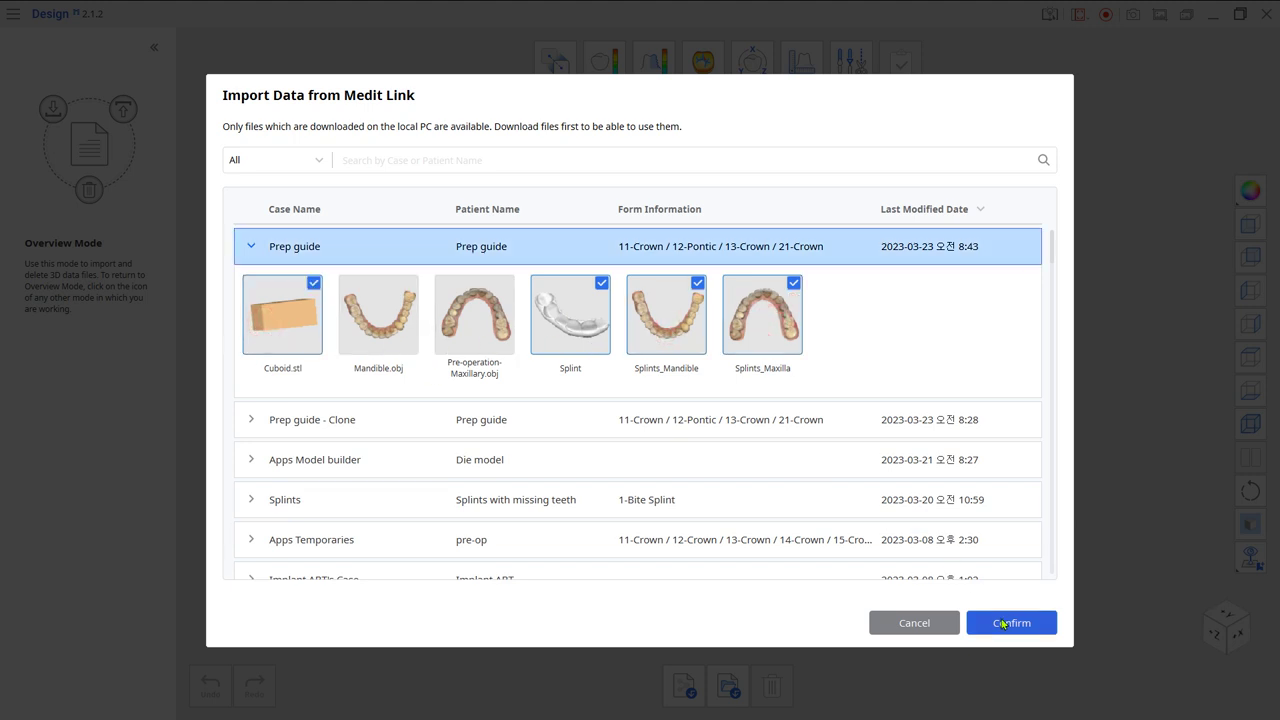
click(1003, 622)
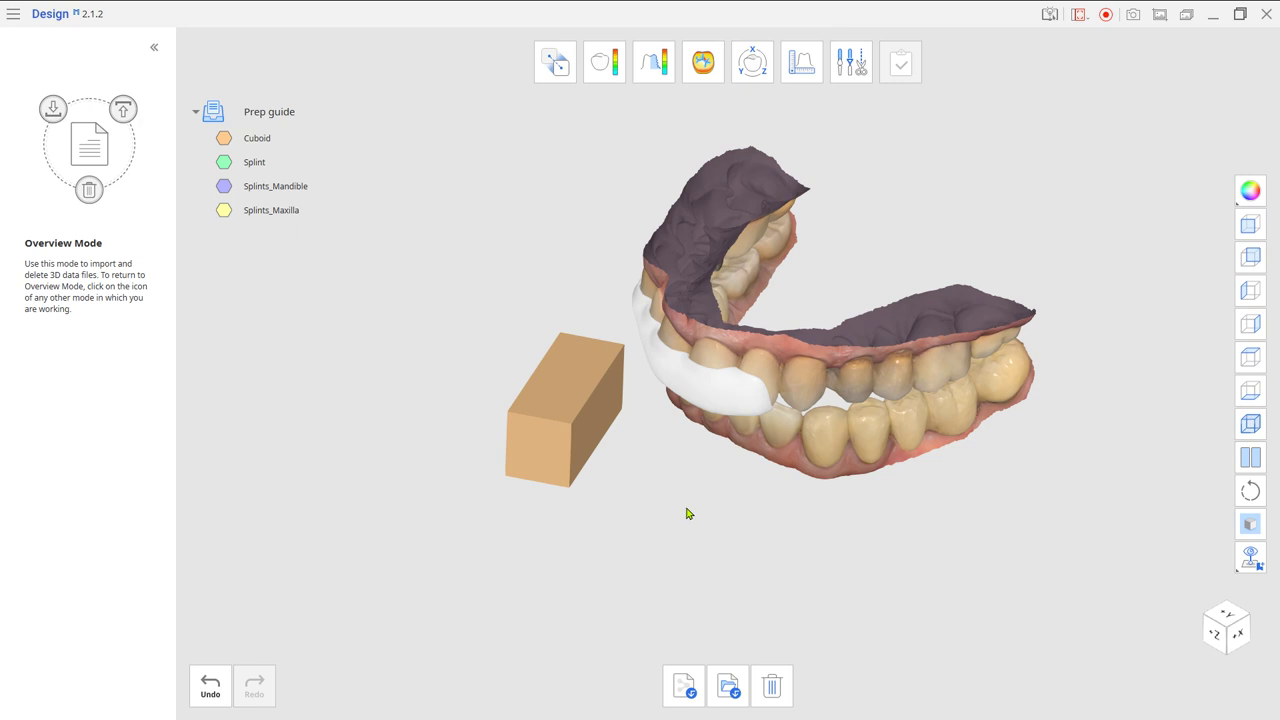
mouse_move(686, 514)
right_down()
mouse_move(811, 510)
mouse_move(674, 603)
mouse_move(679, 460)
mouse_move(737, 534)
right_up()
click(1220, 254)
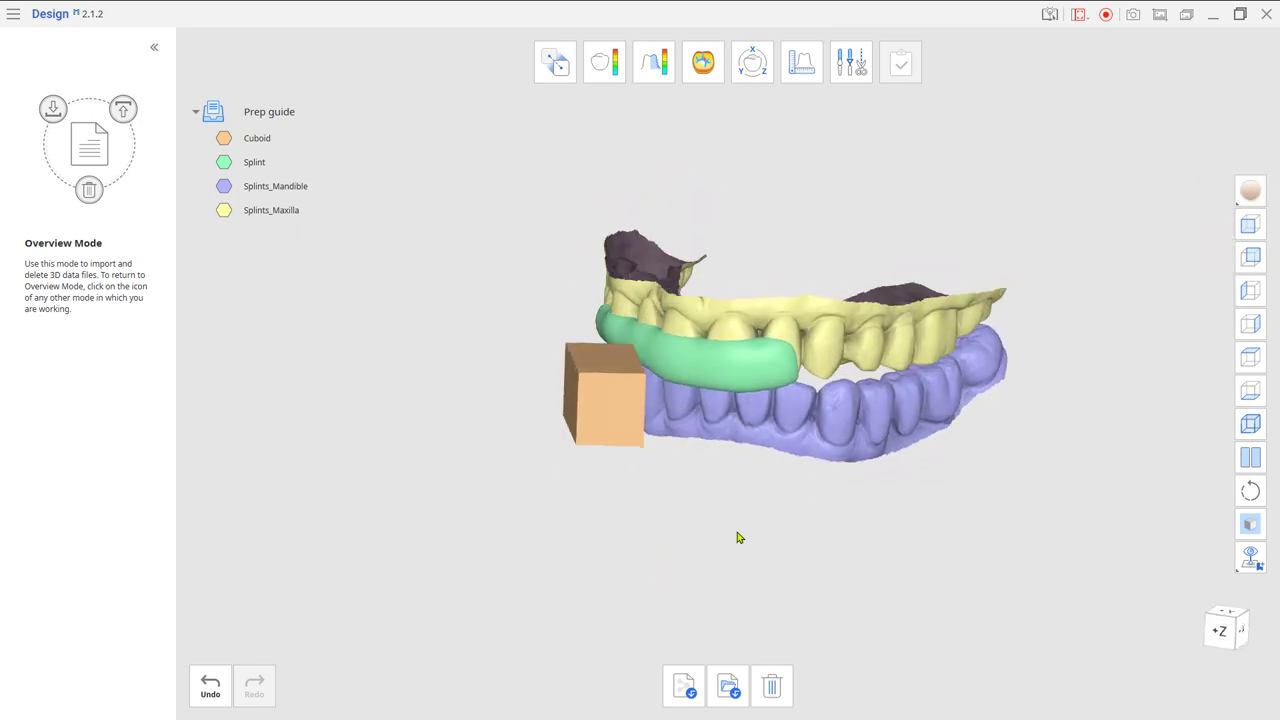
click(224, 186)
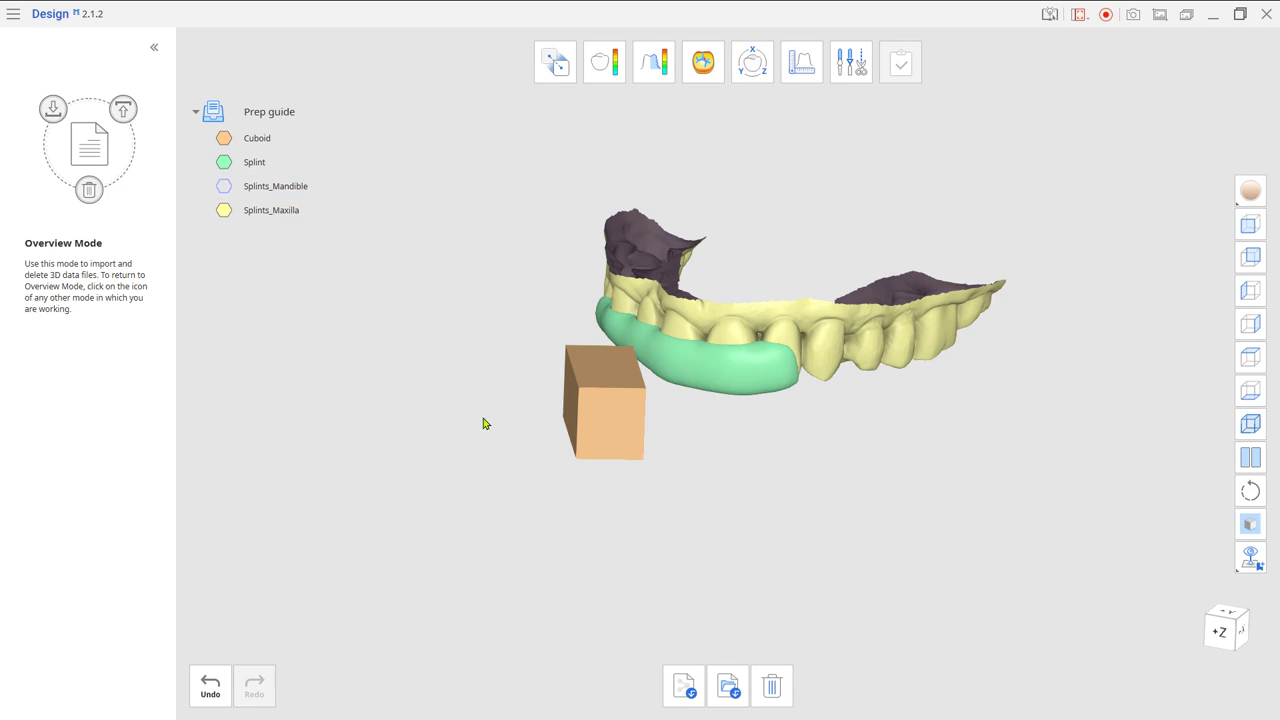
- Select the Cuboid for transformation and stretch it wider across the front teeth non-uniformly
click(758, 75)
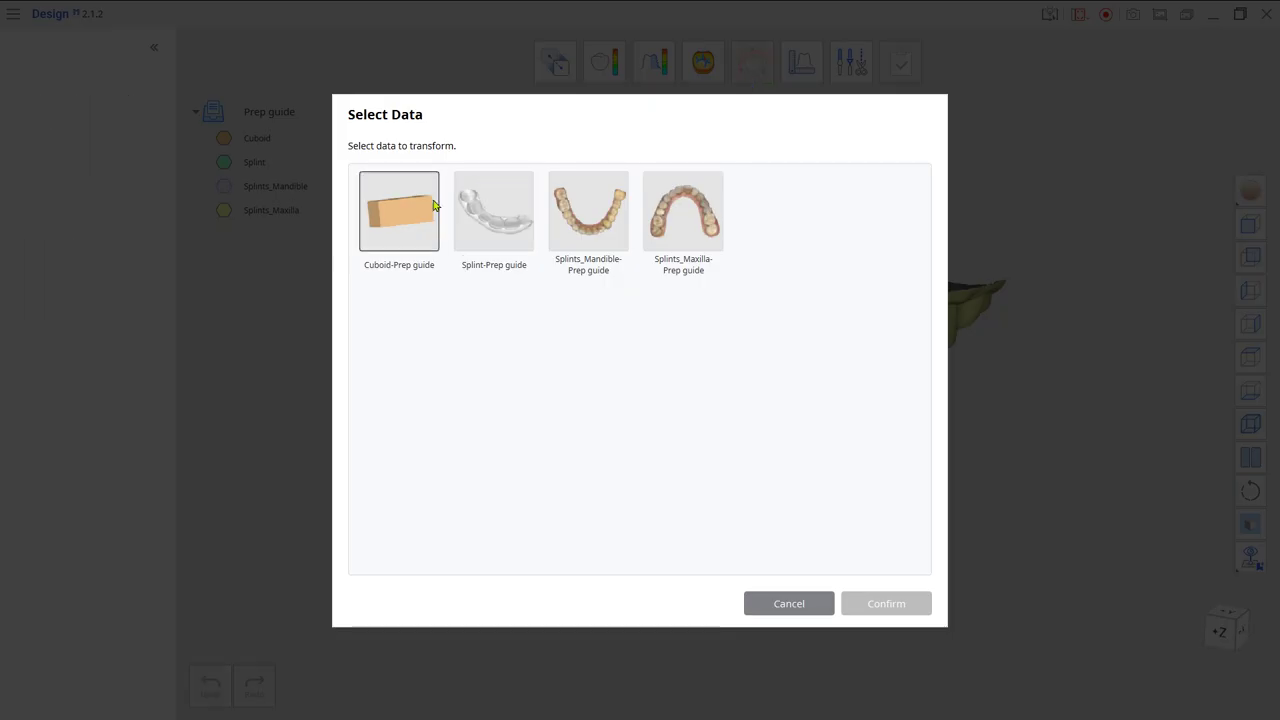
click(433, 205)
click(866, 604)
drag(281, 165, 262, 163)
right_drag(694, 277, 700, 420)
drag(280, 140, 257, 134)
right_drag(690, 400, 712, 387)
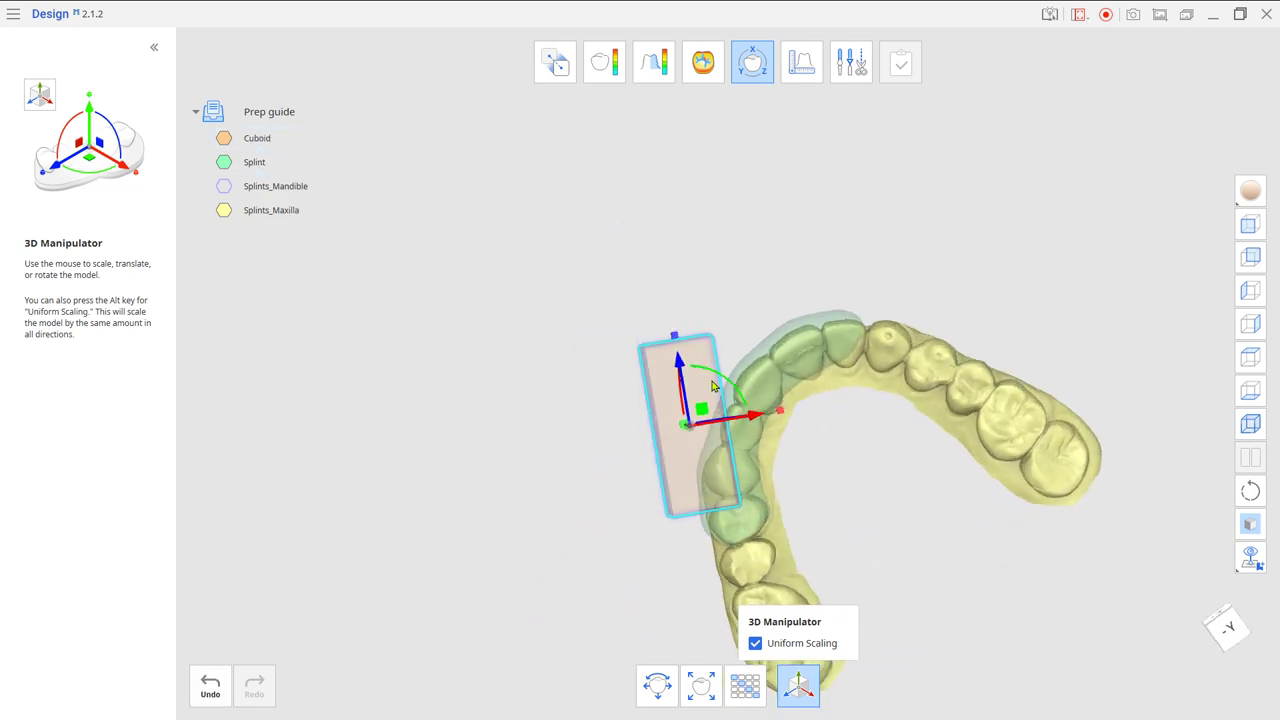
key(alt)
drag(780, 440, 733, 392)
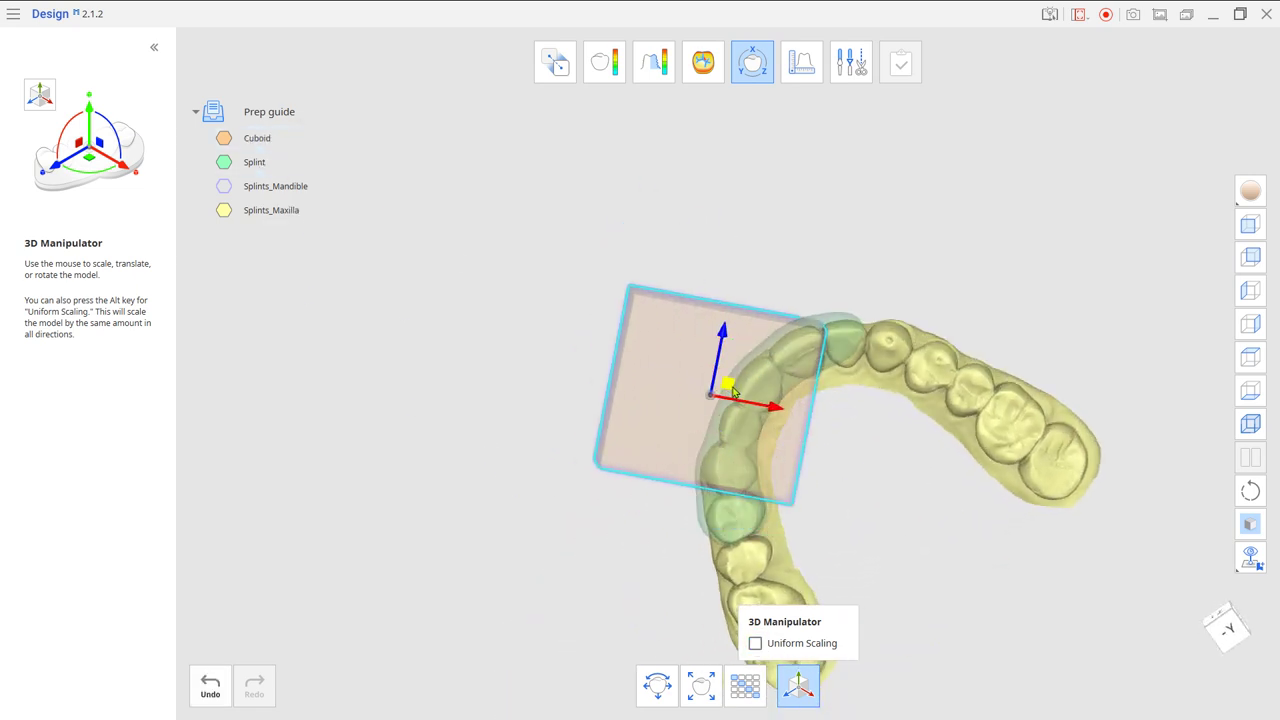
- Rotate the cuboid to follow the front of the arch and lower it onto the anterior teeth
mouse_move(709, 380)
right_down()
mouse_move(886, 503)
mouse_move(830, 464)
mouse_move(603, 489)
mouse_move(643, 503)
right_up()
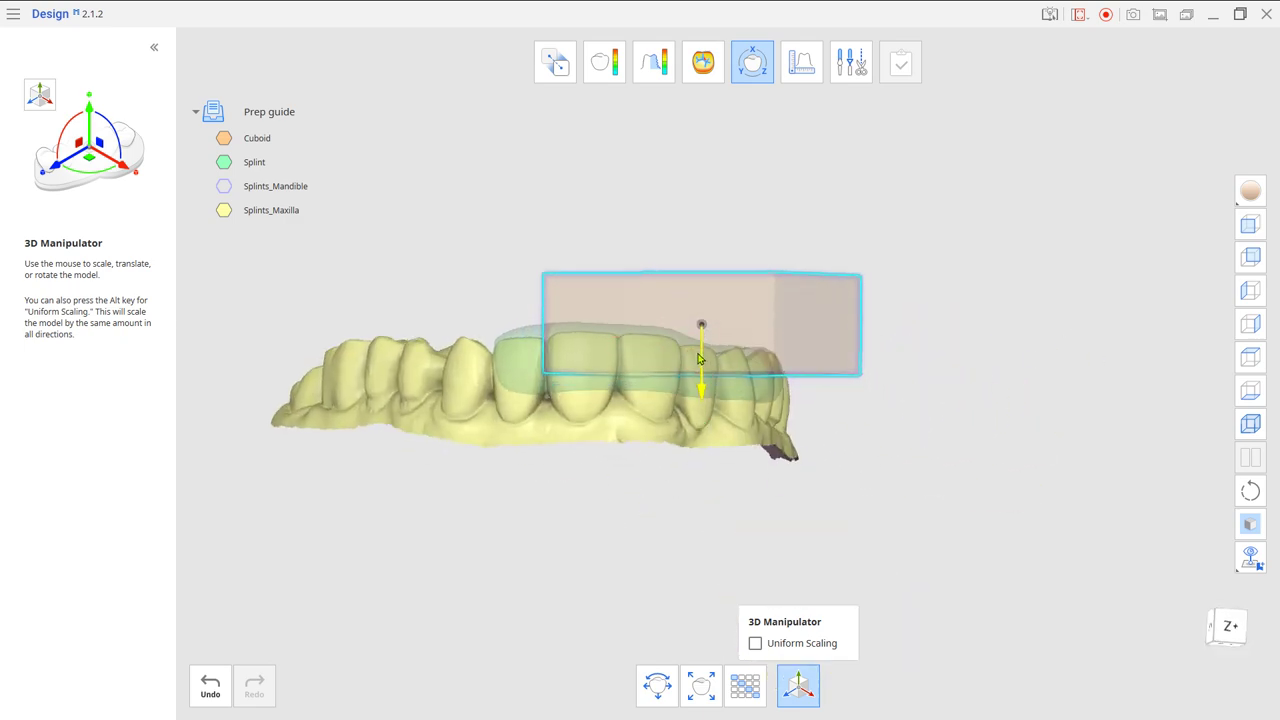
mouse_move(700, 358)
right_down()
mouse_move(594, 554)
mouse_move(709, 583)
right_up()
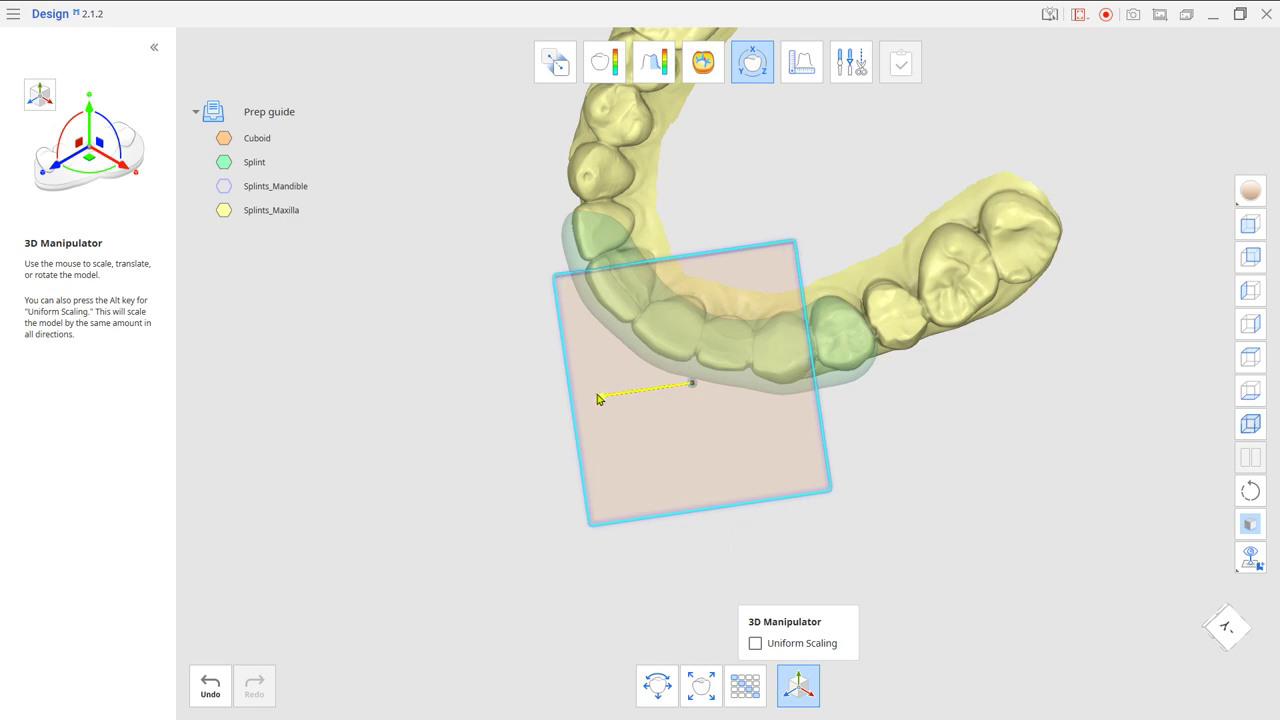
mouse_move(597, 399)
right_down()
mouse_move(780, 491)
mouse_move(940, 620)
mouse_move(746, 311)
right_up()
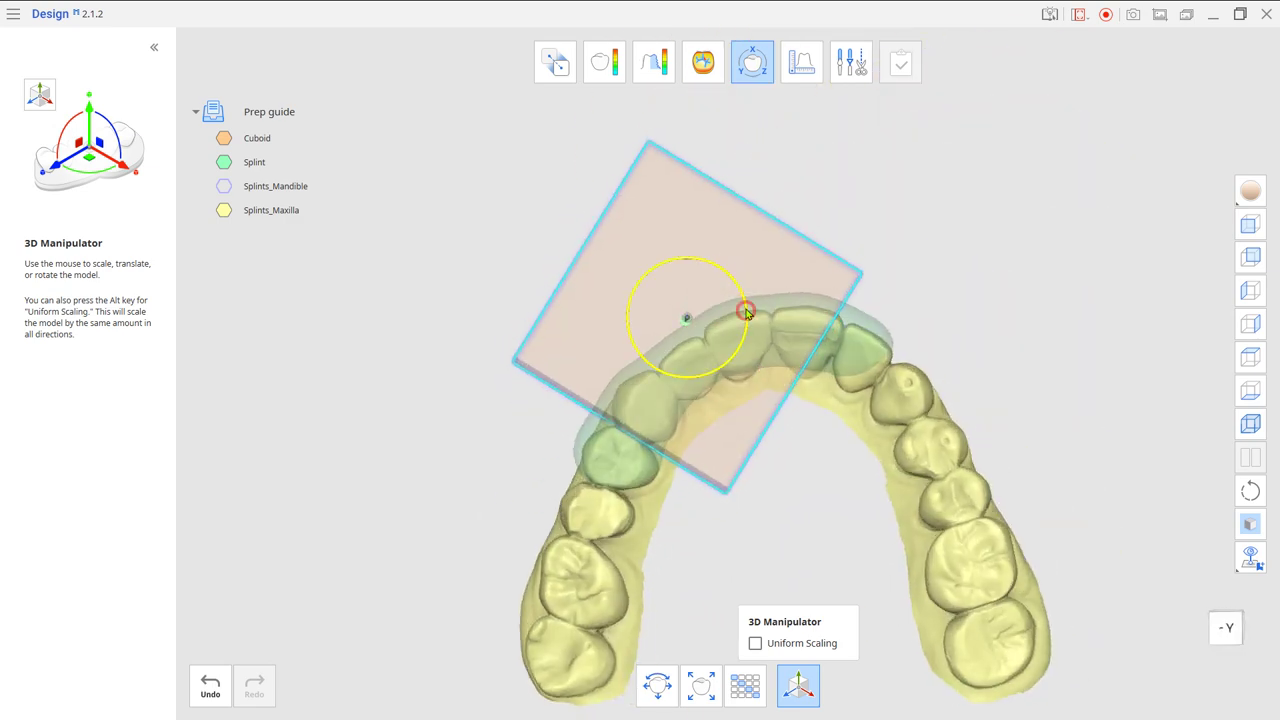
drag(746, 311, 737, 334)
mouse_move(737, 334)
right_down()
mouse_move(629, 533)
mouse_move(754, 574)
mouse_move(991, 431)
mouse_move(822, 459)
mouse_move(830, 469)
right_up()
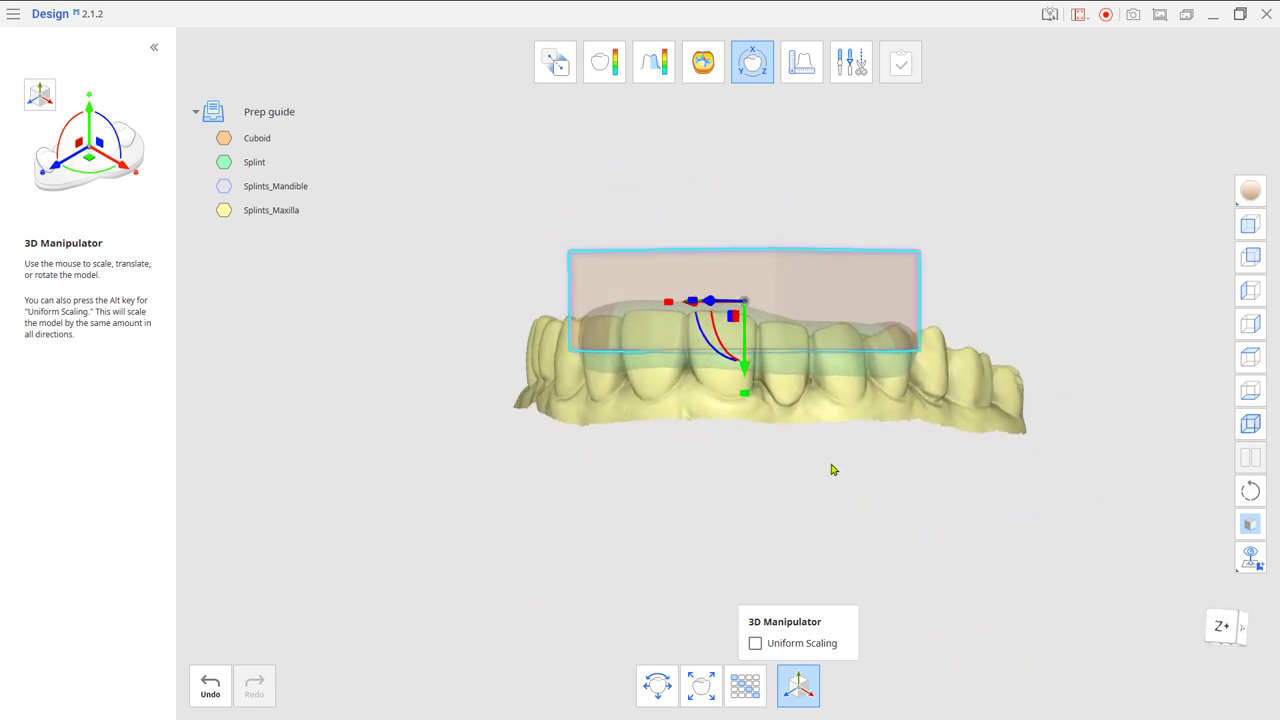
drag(743, 334, 743, 336)
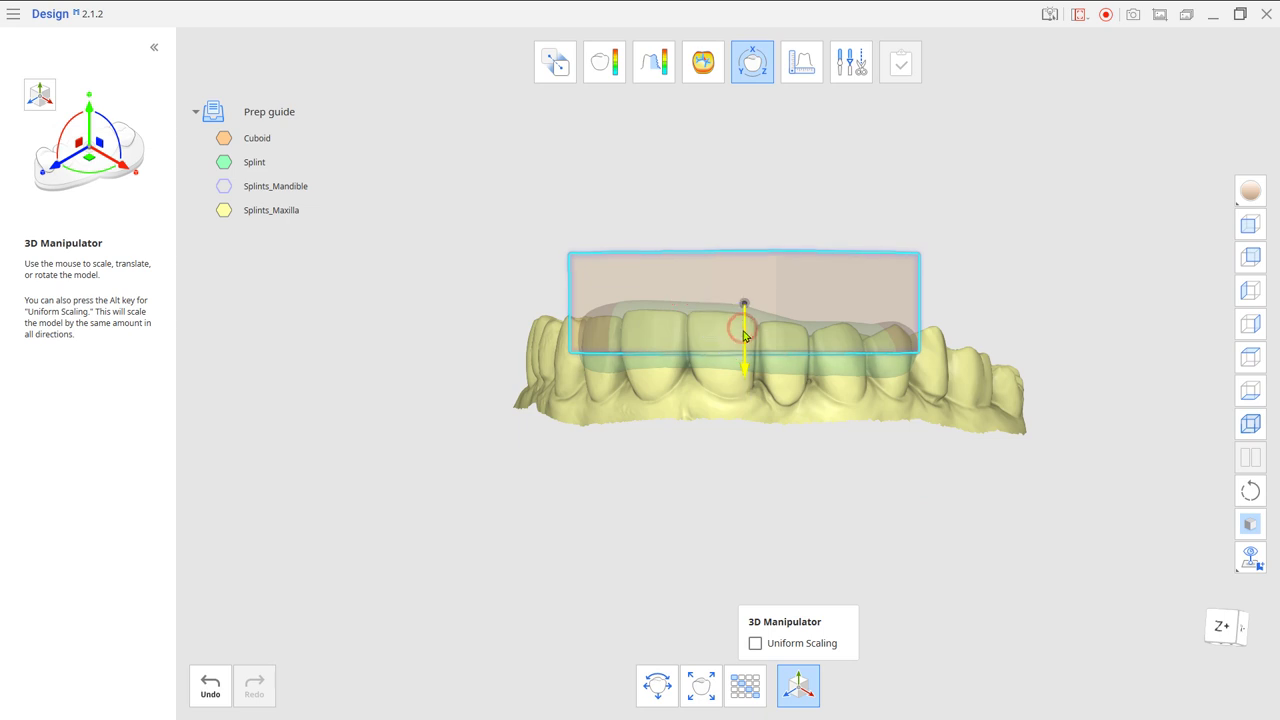
click(851, 81)
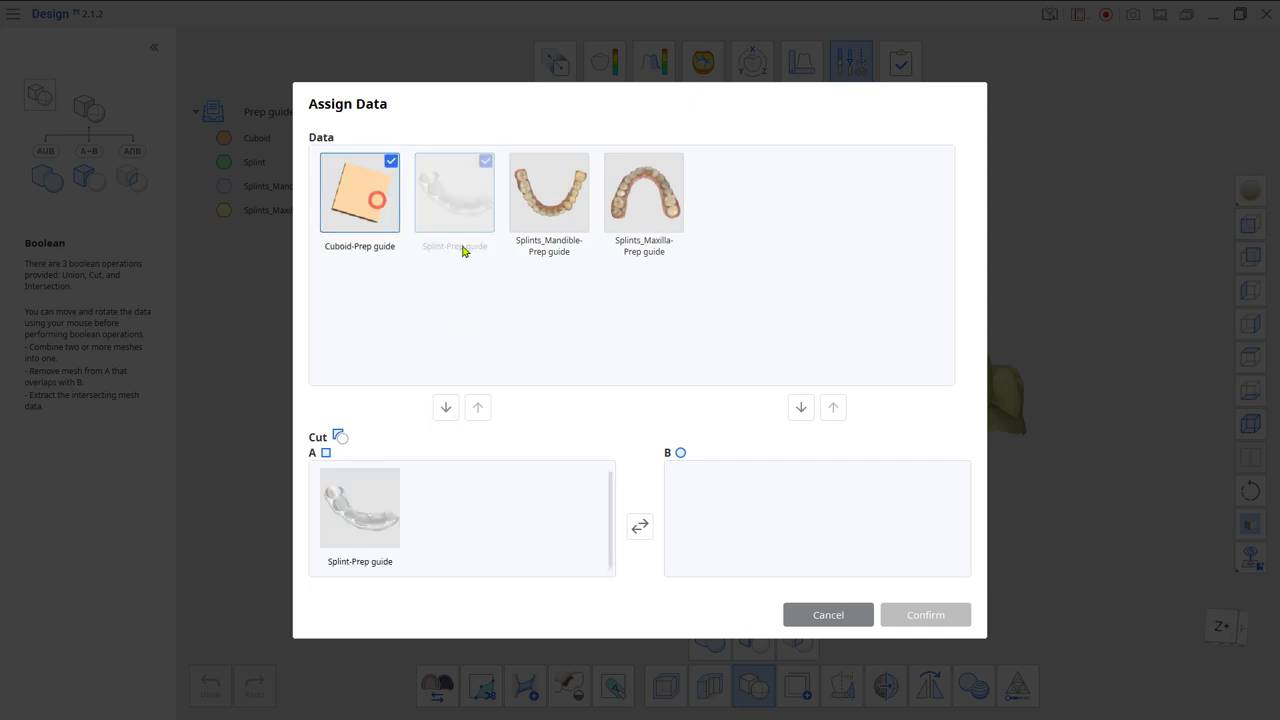
- Boolean-cut the Cuboid out of the Splint, naming the result Prep guide
click(805, 407)
click(925, 614)
text(Prep guide)
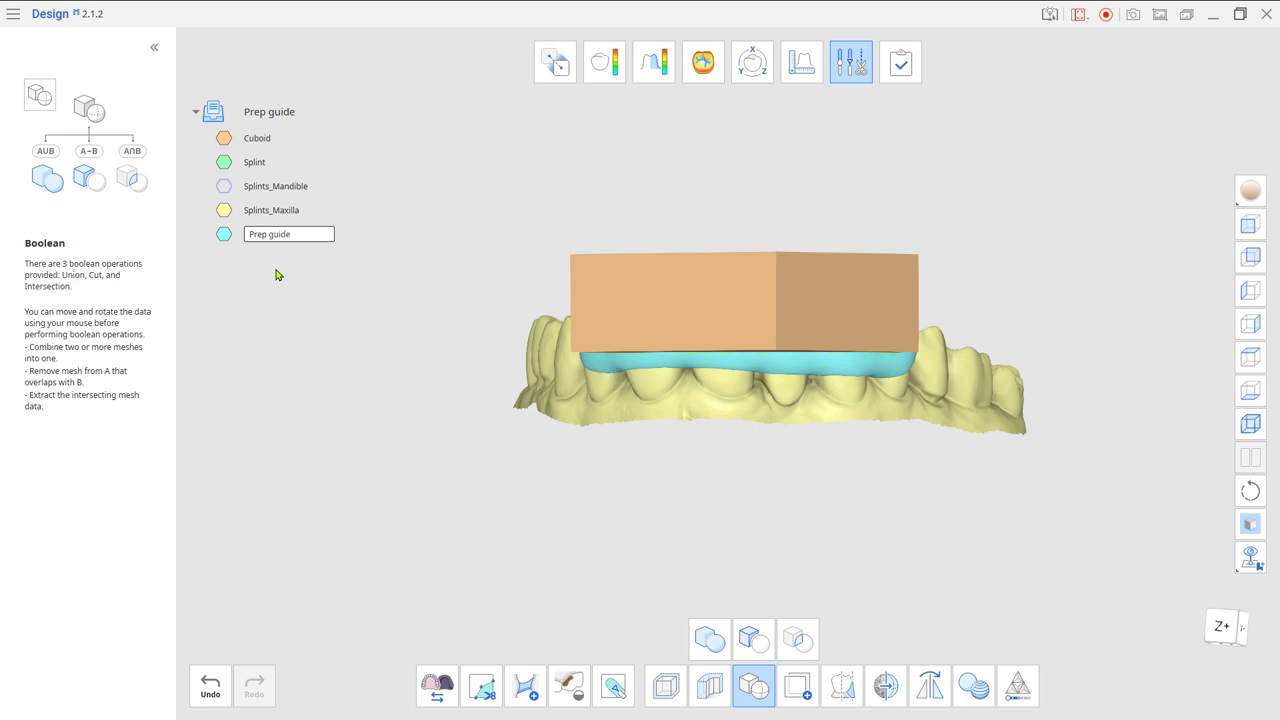
key(Return)
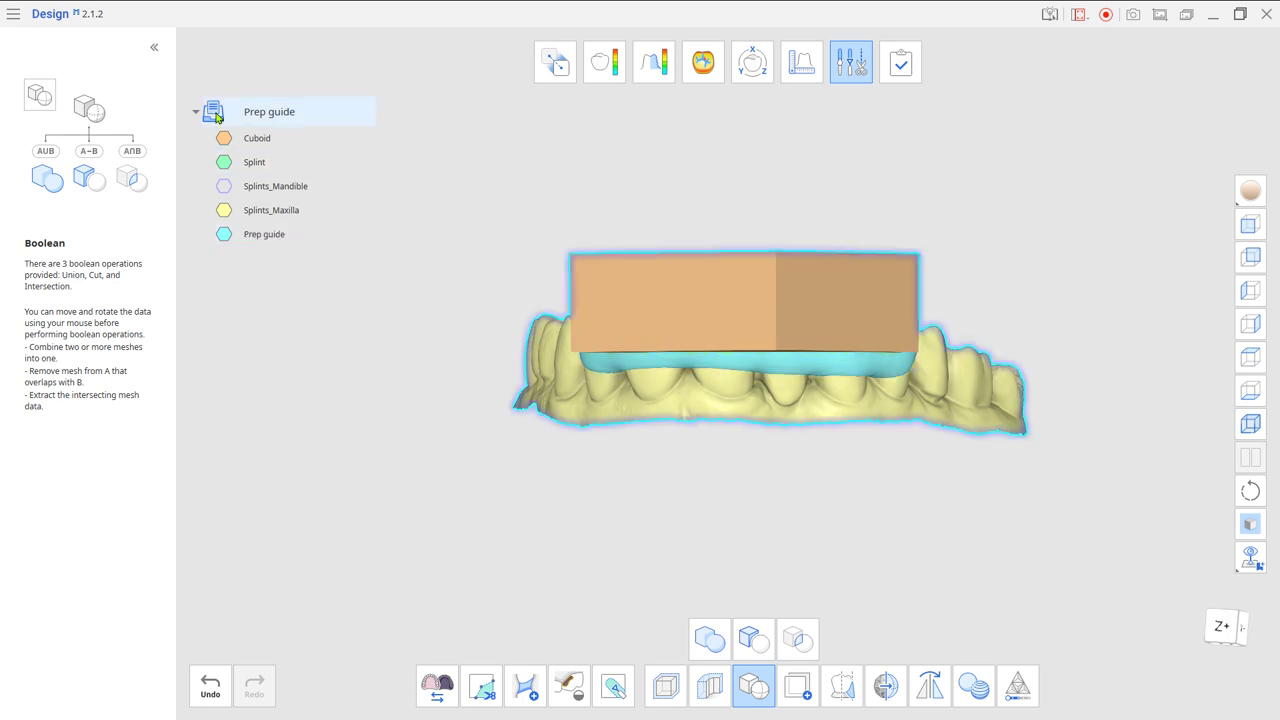
- Show only the Prep guide with Splints_Maxilla and view its biting surfaces
click(213, 111)
click(224, 234)
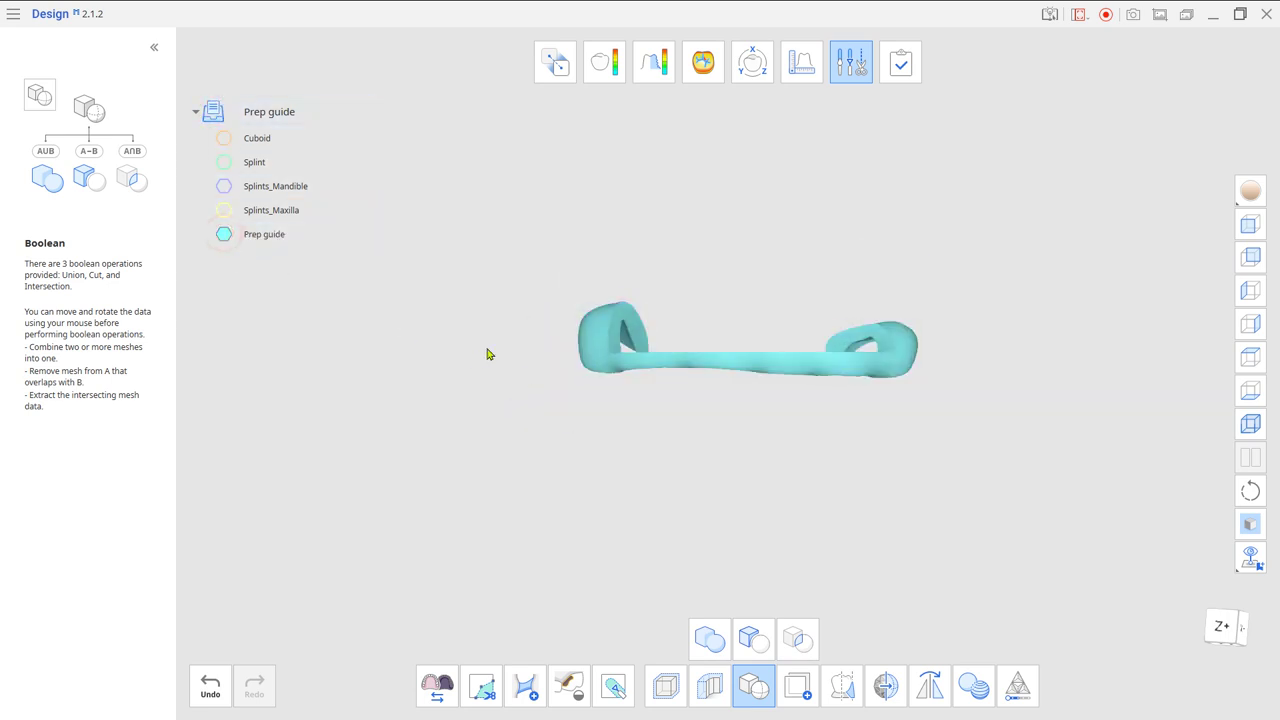
click(225, 211)
mouse_move(814, 471)
right_down()
mouse_move(777, 471)
mouse_move(723, 566)
mouse_move(715, 620)
right_up()
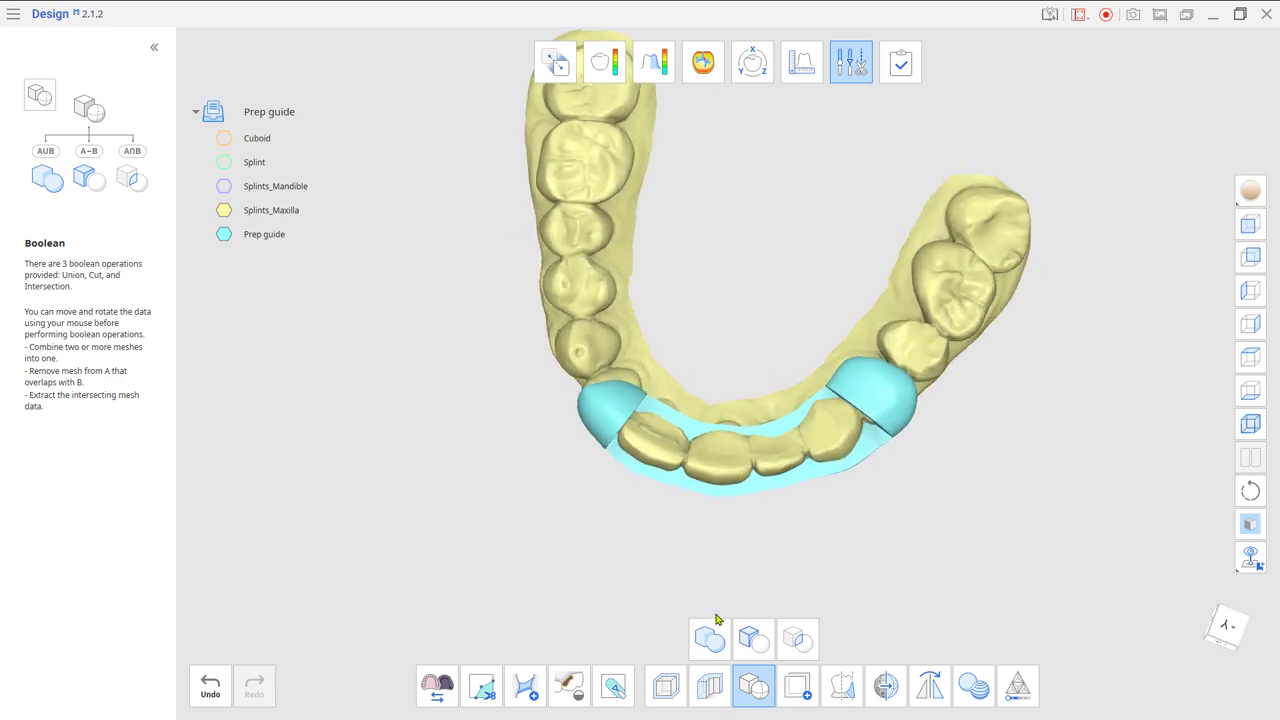
- Show the Prep guide on the maxillary scan in textured colour and inspect the front-teeth window
click(716, 622)
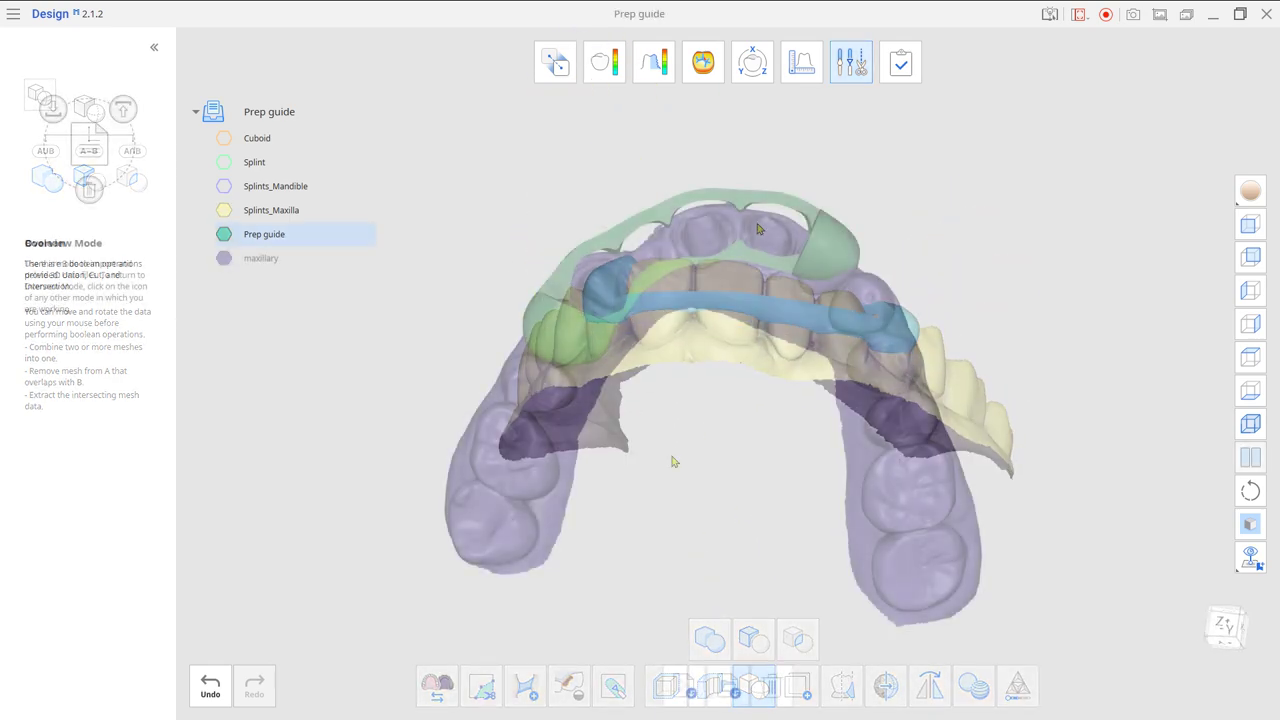
mouse_move(706, 528)
right_down()
mouse_move(711, 366)
mouse_move(720, 557)
mouse_move(714, 340)
mouse_move(709, 394)
right_up()
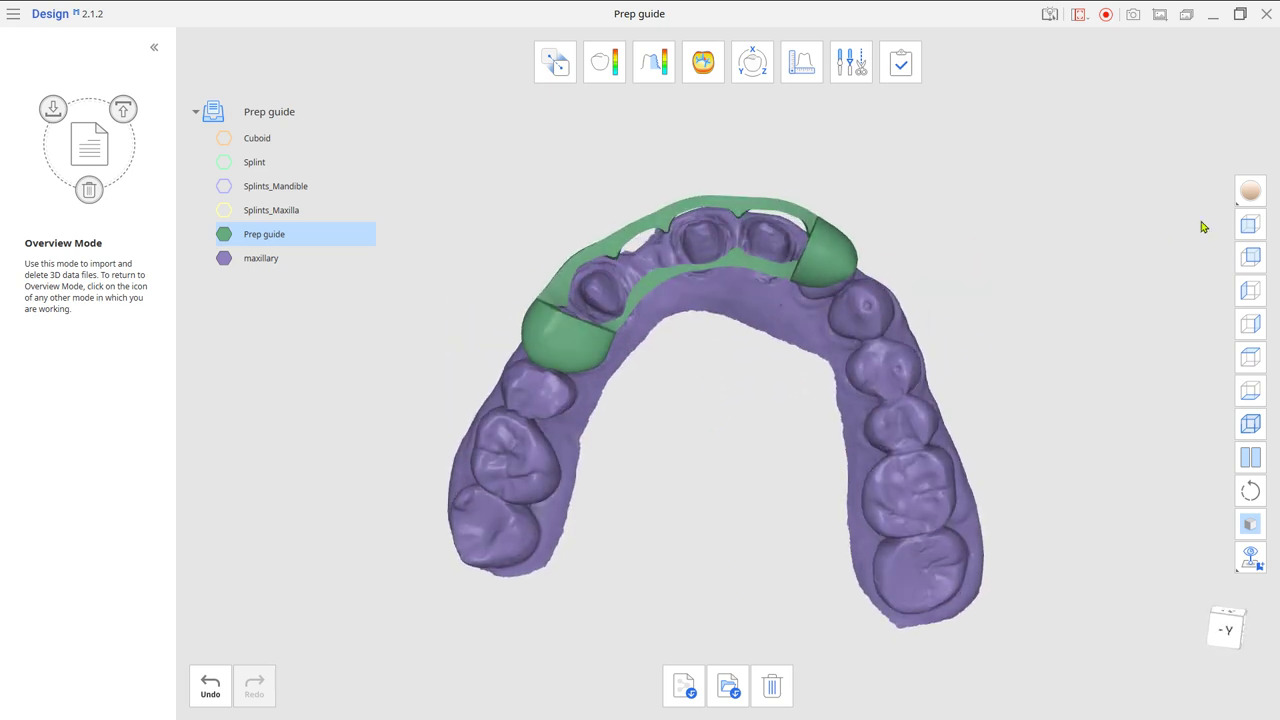
click(1250, 190)
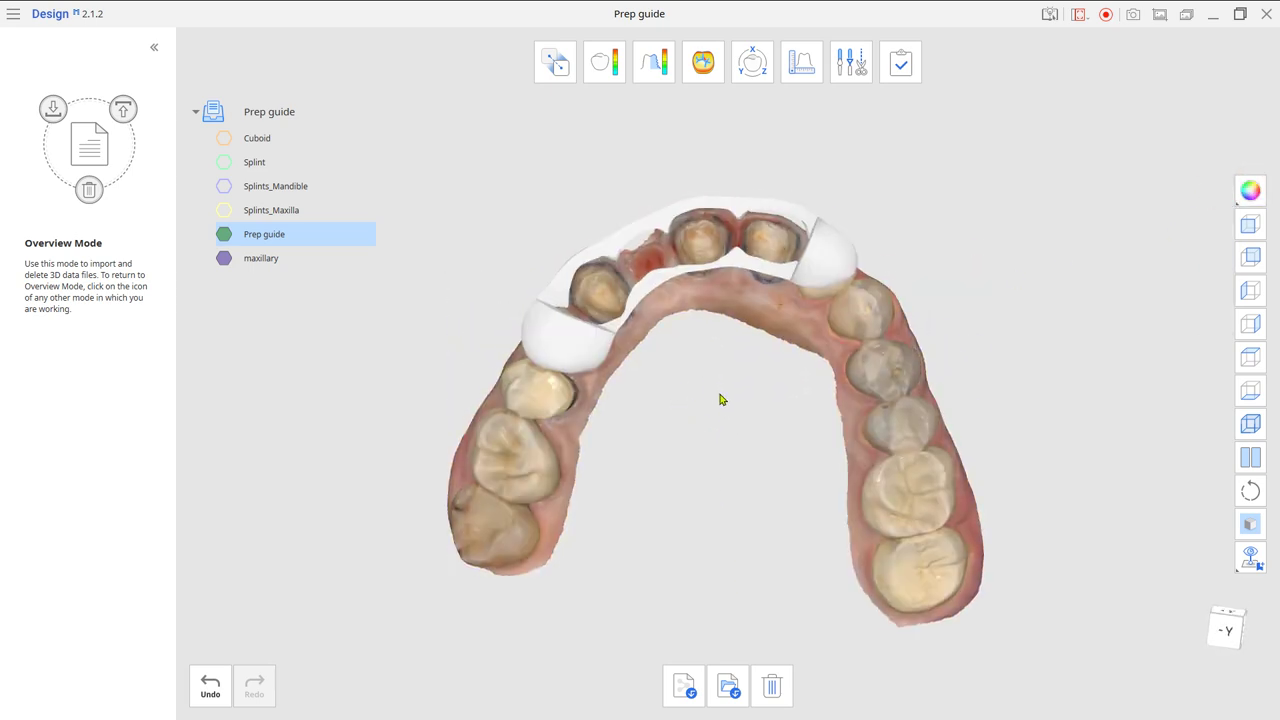
mouse_move(720, 399)
right_down()
mouse_move(723, 449)
mouse_move(694, 320)
mouse_move(716, 424)
right_up()
scroll(694, 320, up, 2)
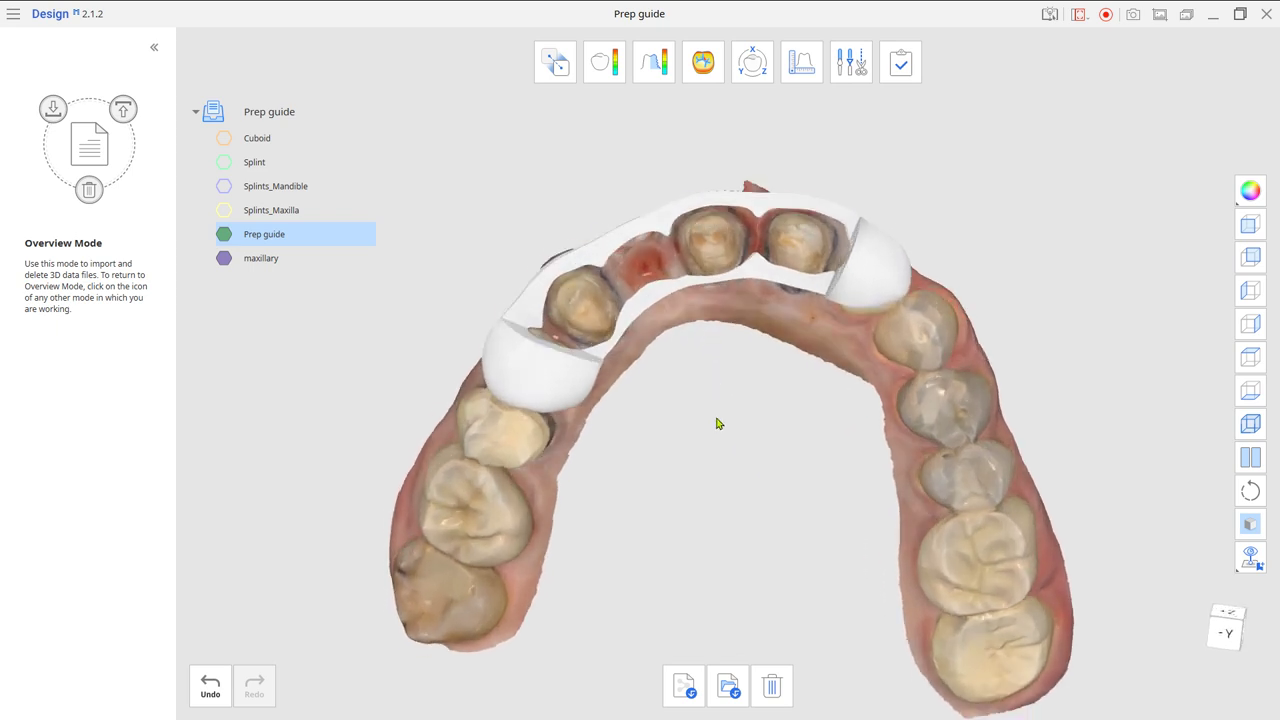